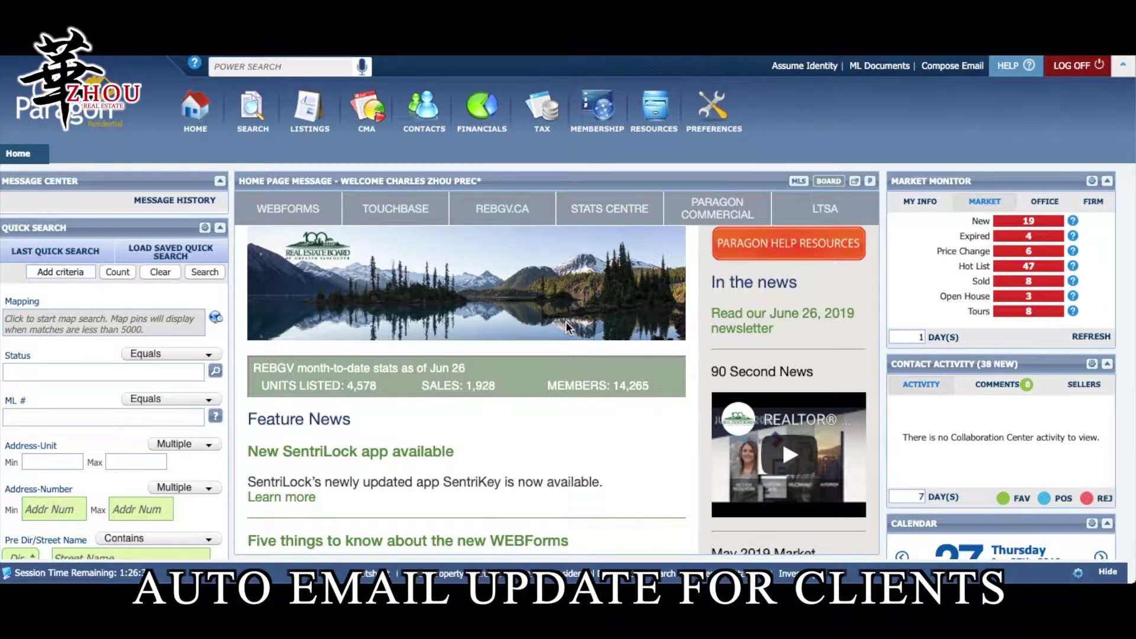
Start a Residential Detached property search from the Search menu.
{"action": "left_click", "coordinate": [255, 118]}
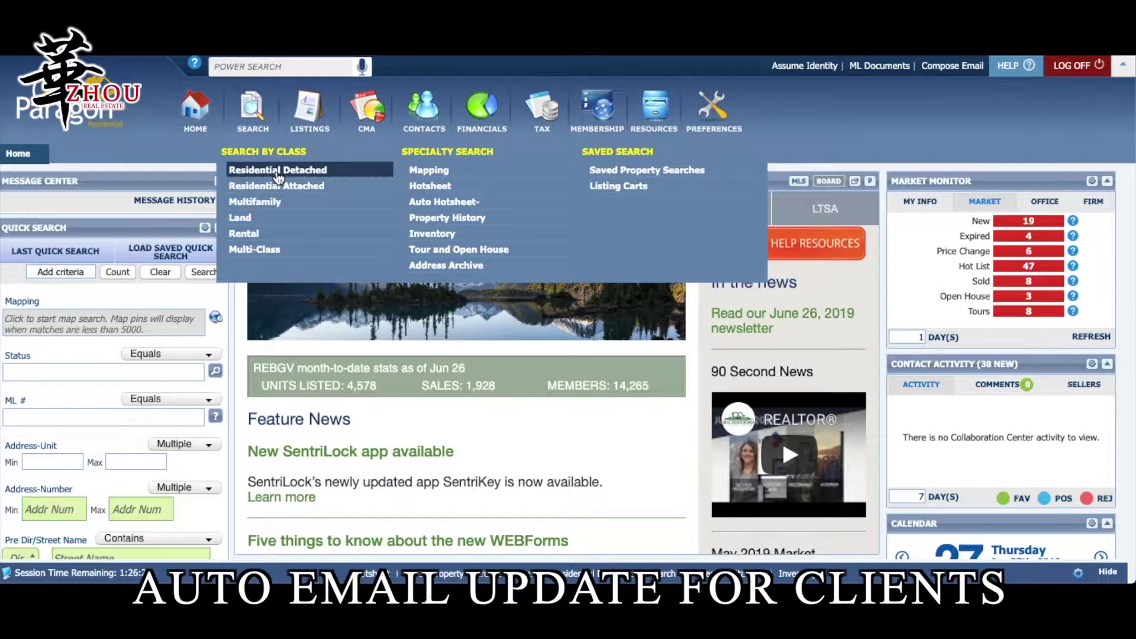
{"action": "left_click", "coordinate": [312, 174]}
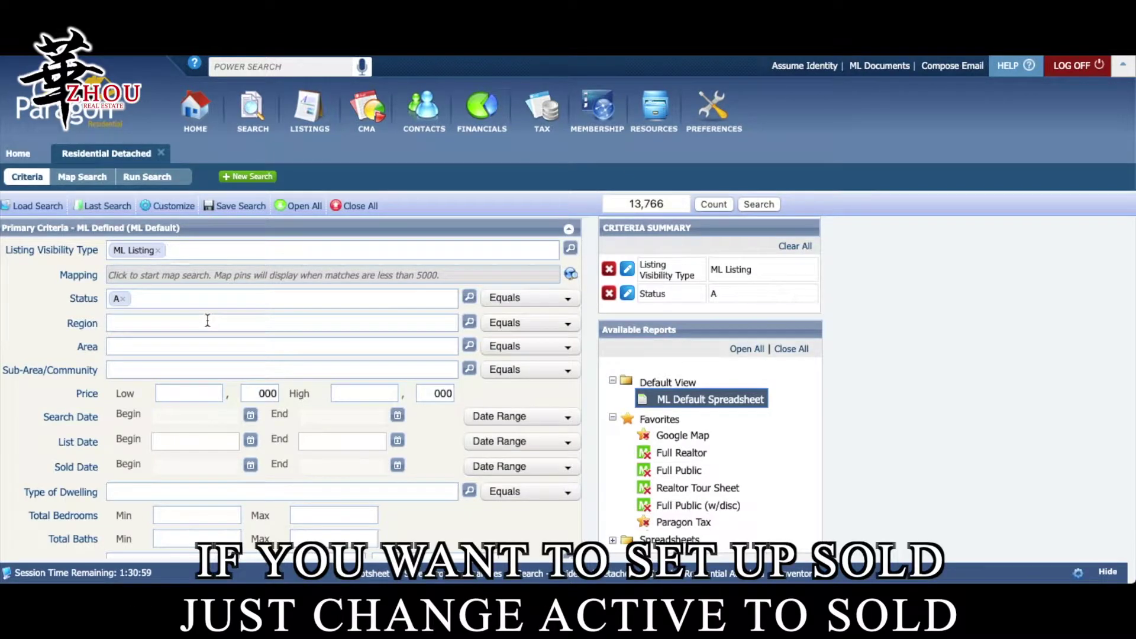
Set the search area to VVW - Vancouver West.
{"action": "left_click", "coordinate": [159, 347]}
{"action": "type", "text": "vancouver"}
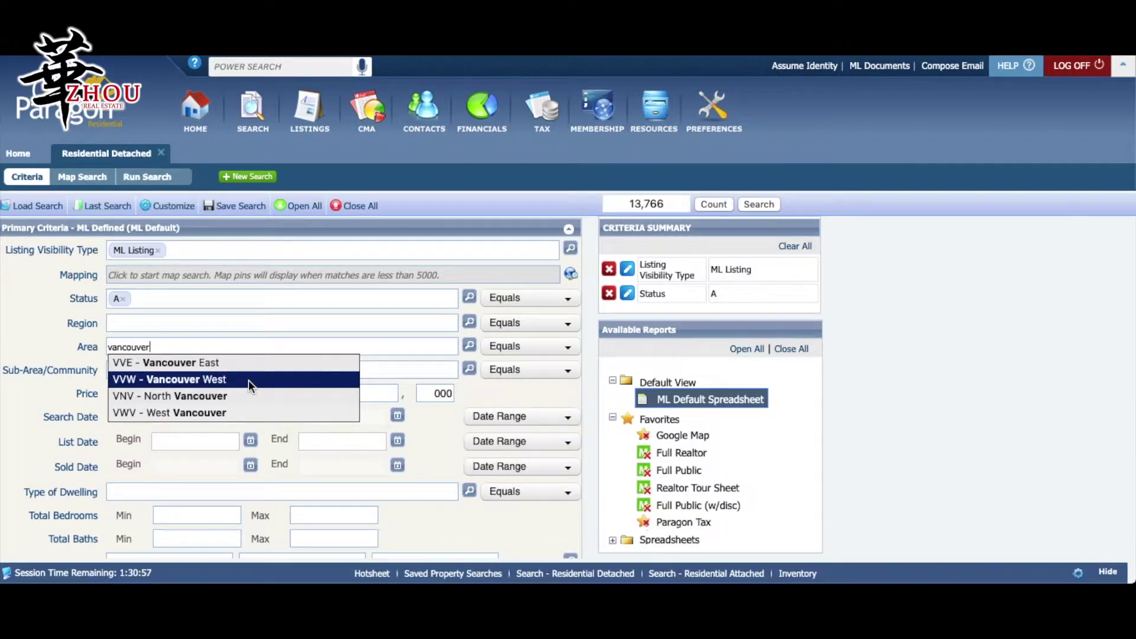
{"action": "left_click", "coordinate": [249, 380]}
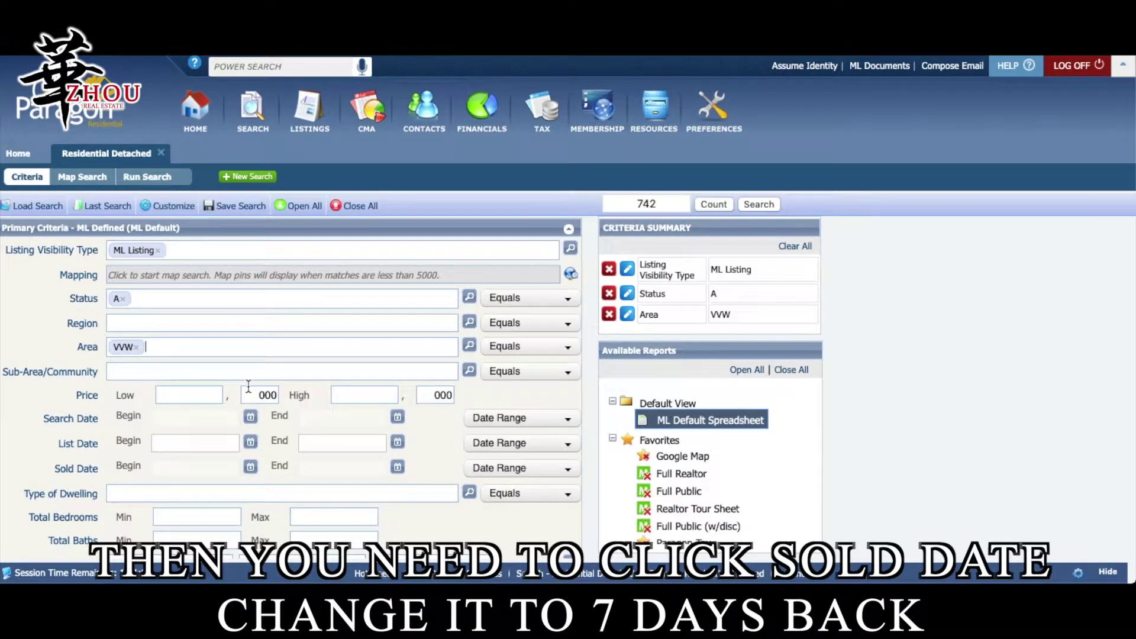
{"action": "scroll", "coordinate": [248, 384], "scroll_direction": "down", "scroll_amount": 2}
{"action": "scroll", "coordinate": [247, 385], "scroll_direction": "down", "scroll_amount": 1}
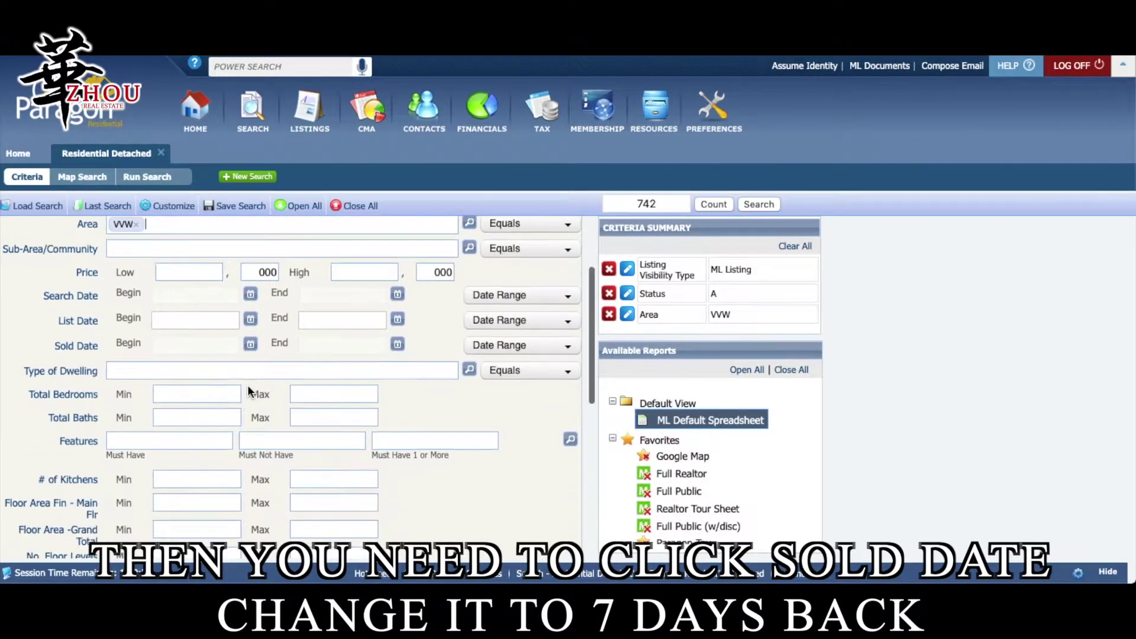
{"action": "scroll", "coordinate": [248, 384], "scroll_direction": "up", "scroll_amount": 1}
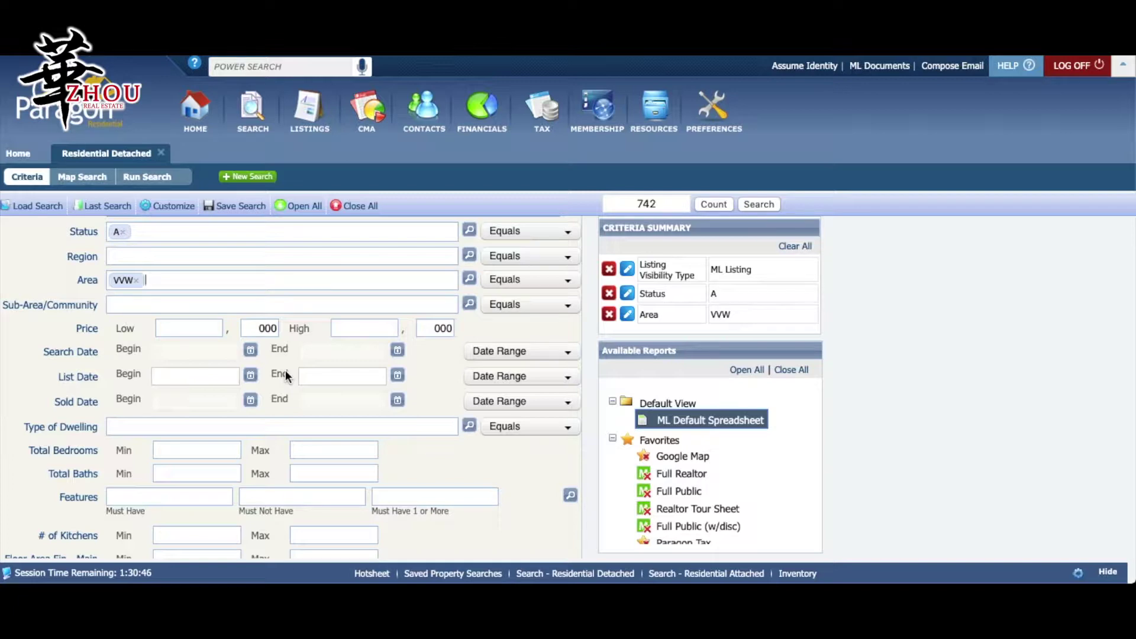
Limit the search to max price 5000, 5–7 bedrooms, 5+ baths and age up to 10.
{"action": "left_click", "coordinate": [373, 332]}
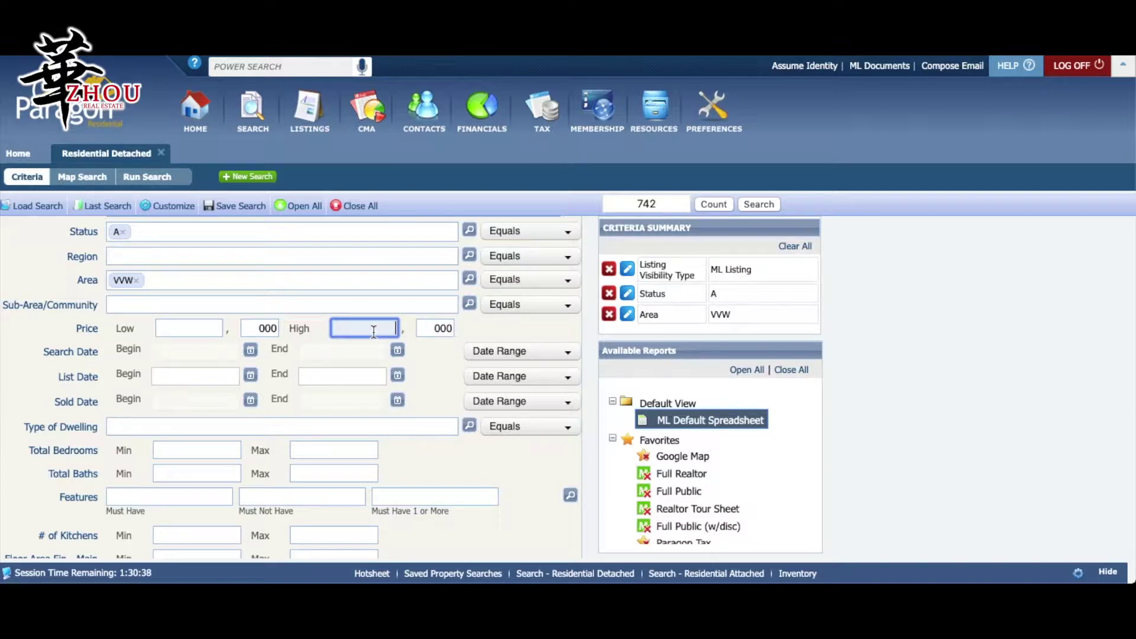
{"action": "type", "text": "5000"}
{"action": "key", "text": "Tab"}
{"action": "scroll", "coordinate": [345, 269], "scroll_direction": "down", "scroll_amount": 3}
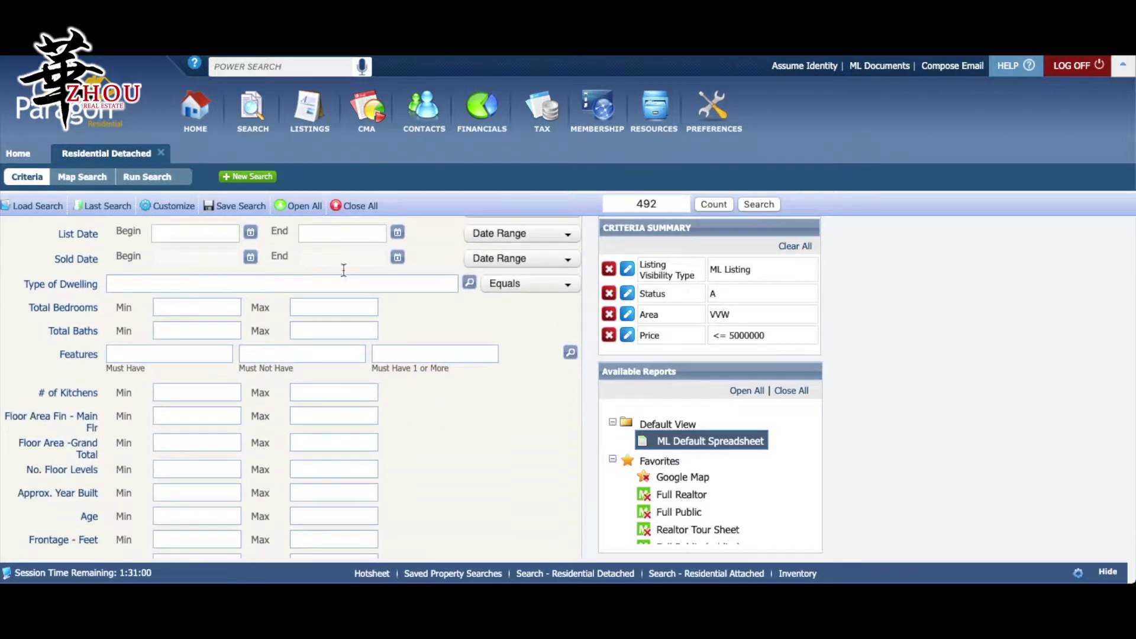
{"action": "left_click", "coordinate": [205, 309]}
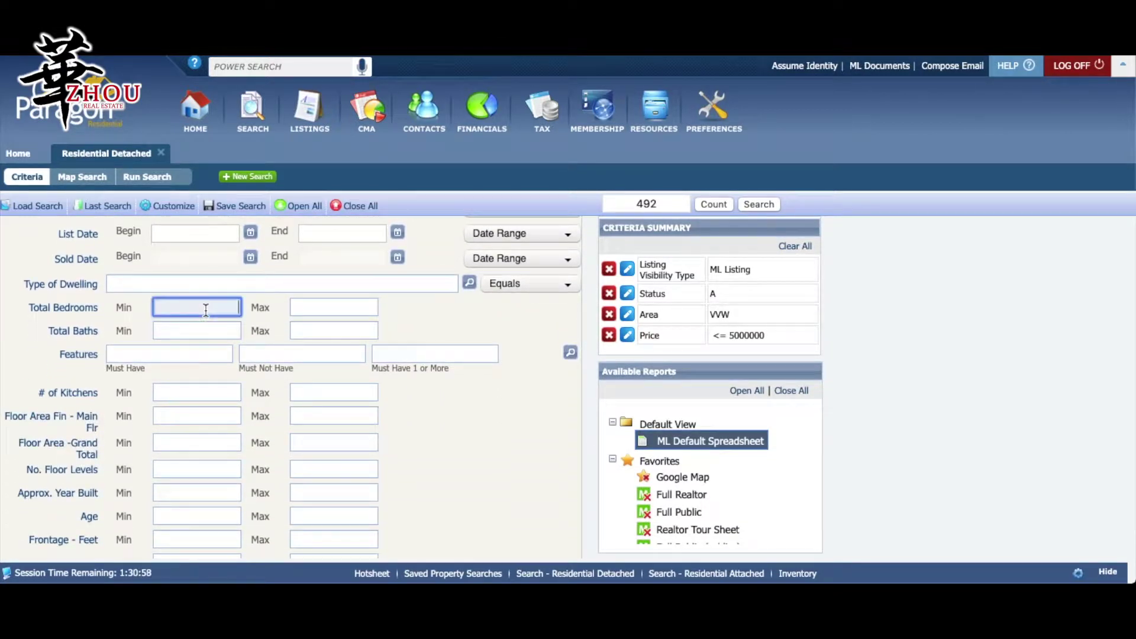
{"action": "type", "text": "5"}
{"action": "left_click", "coordinate": [317, 309]}
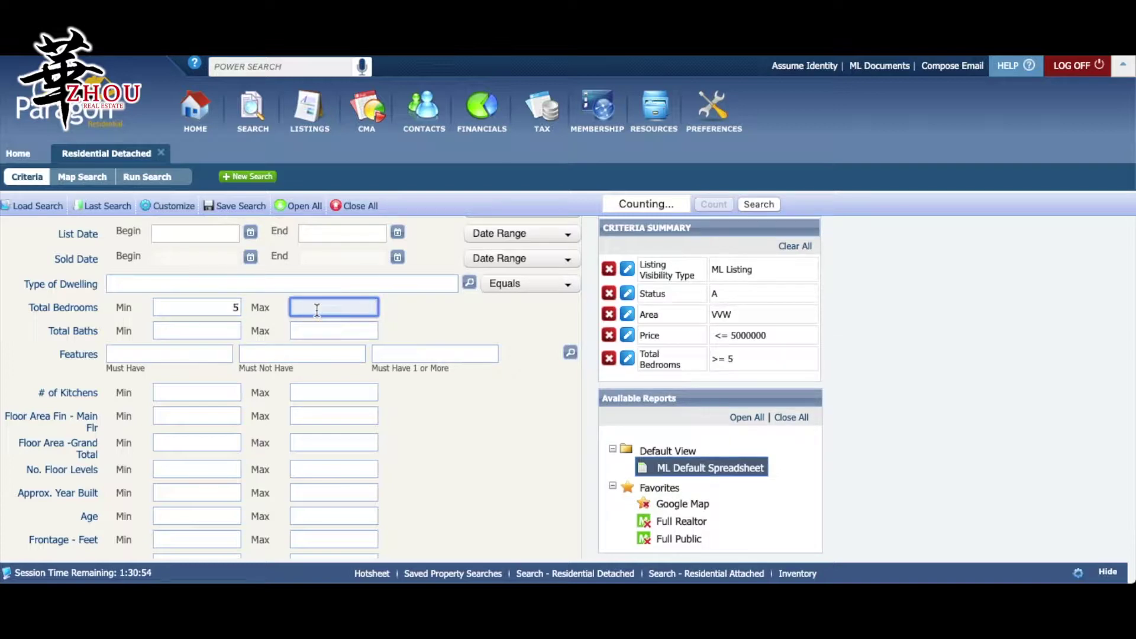
{"action": "type", "text": "7"}
{"action": "left_click", "coordinate": [226, 329]}
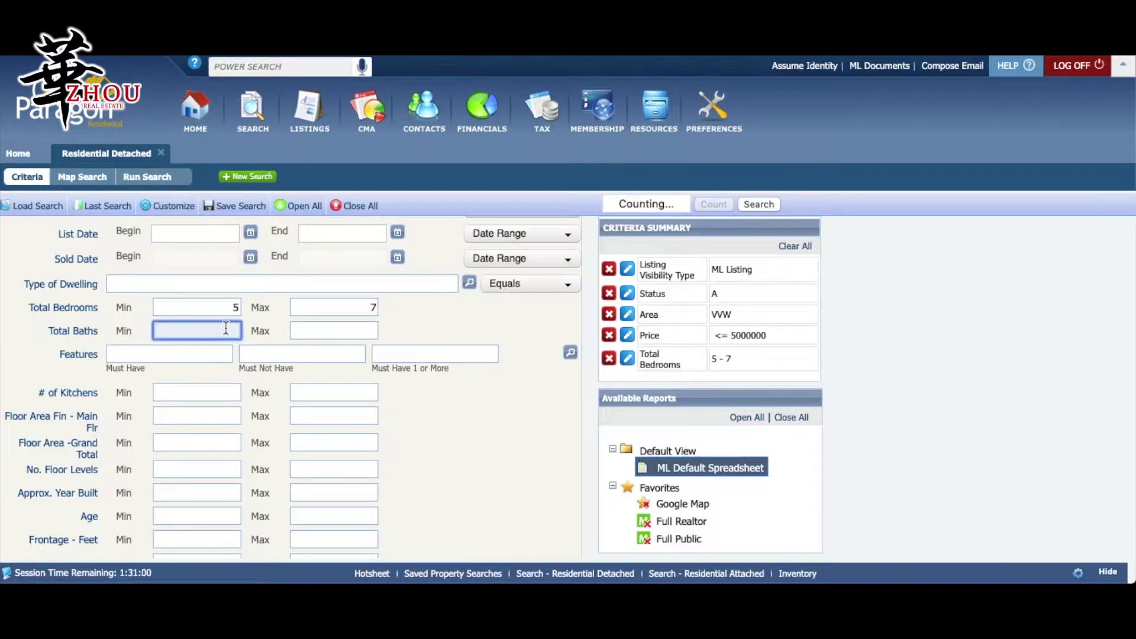
{"action": "type", "text": "5"}
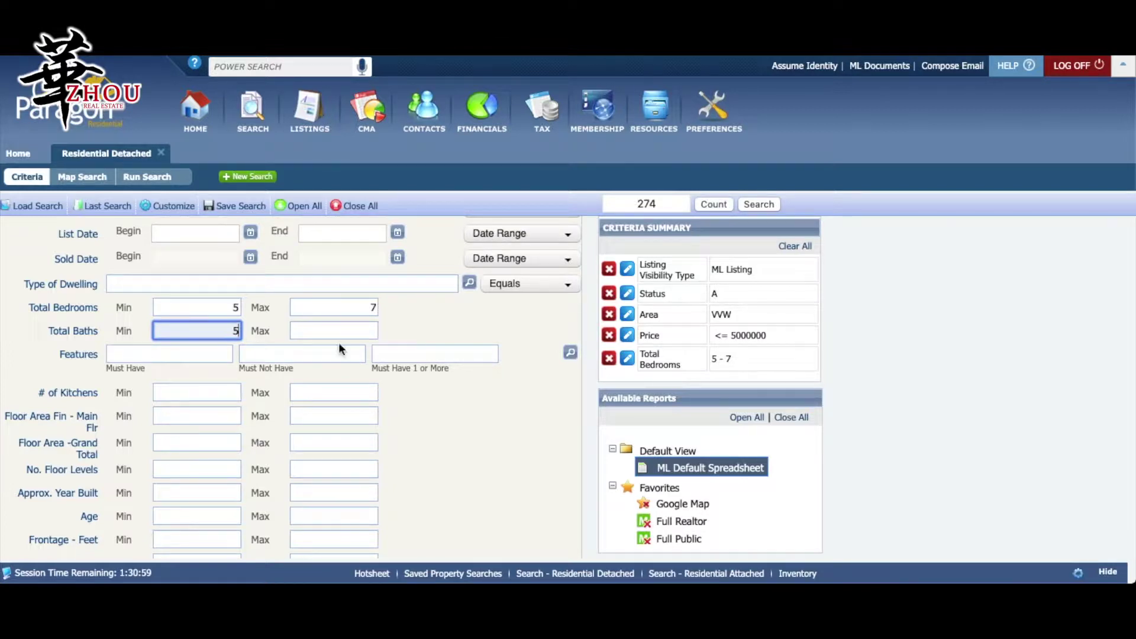
{"action": "scroll", "coordinate": [345, 344], "scroll_direction": "down", "scroll_amount": 1}
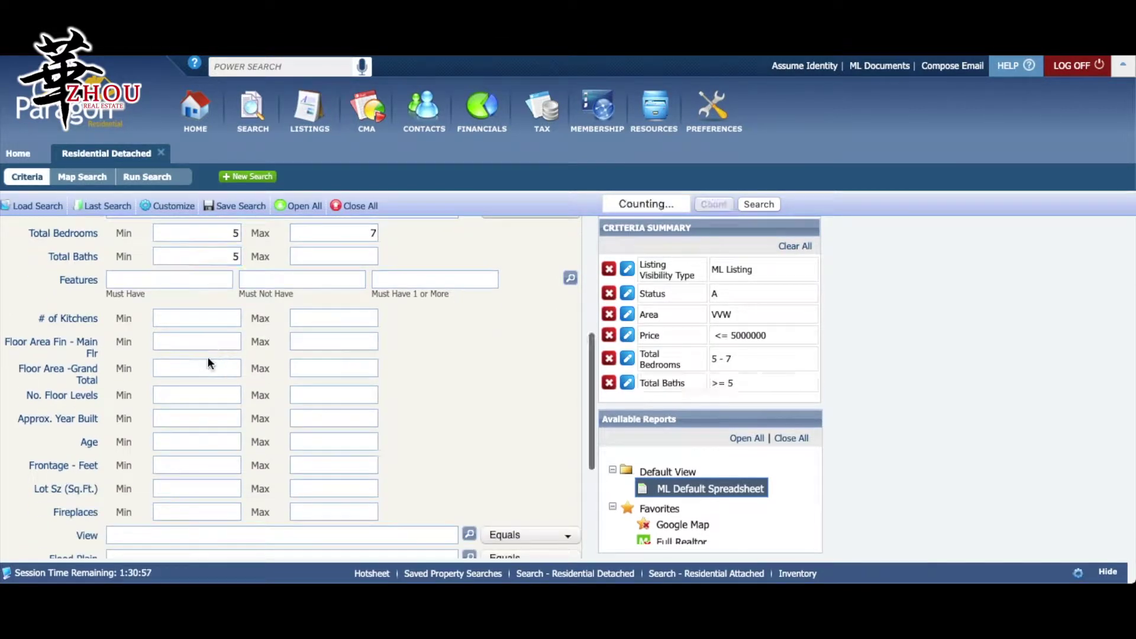
{"action": "left_click", "coordinate": [311, 447]}
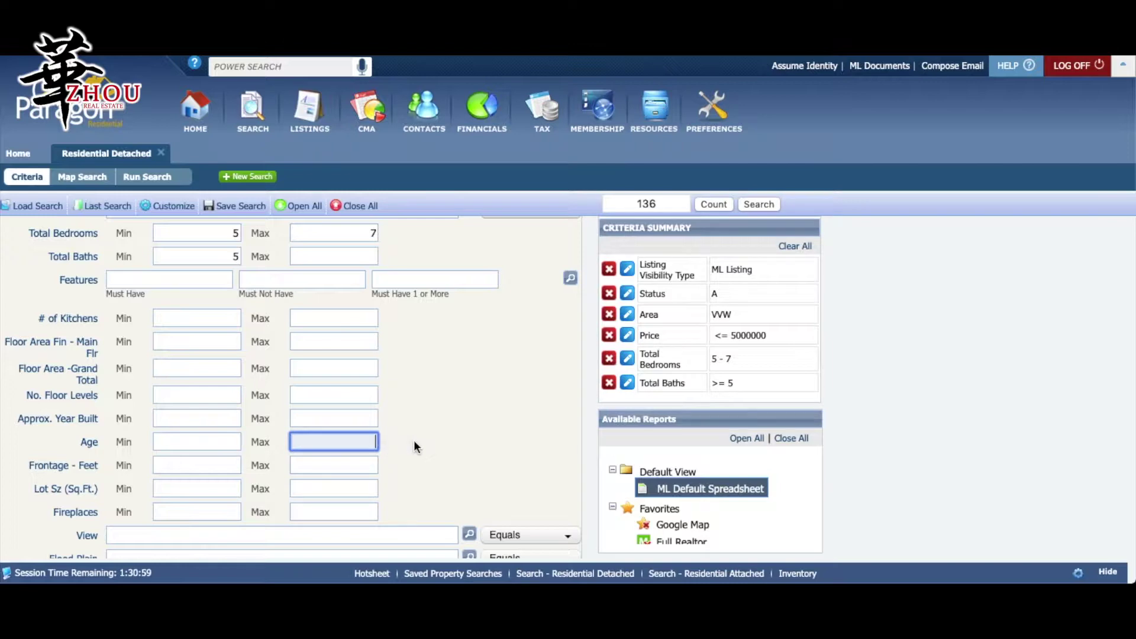
{"action": "type", "text": "1"}
{"action": "type", "text": "0"}
{"action": "key", "text": "Tab"}
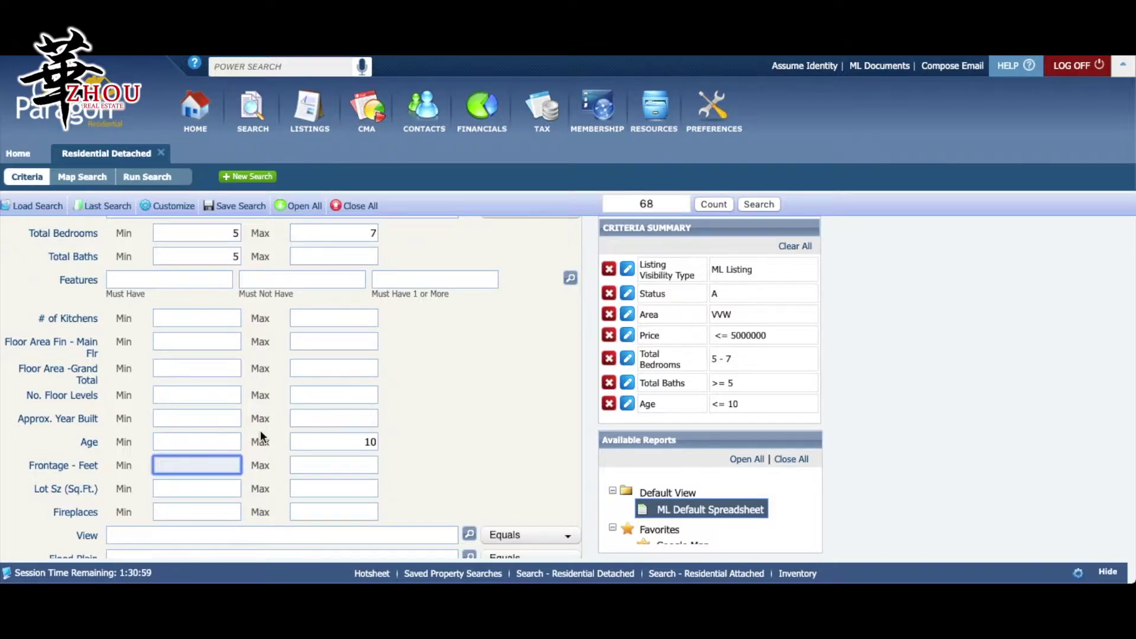
{"action": "scroll", "coordinate": [260, 435], "scroll_direction": "up", "scroll_amount": 5}
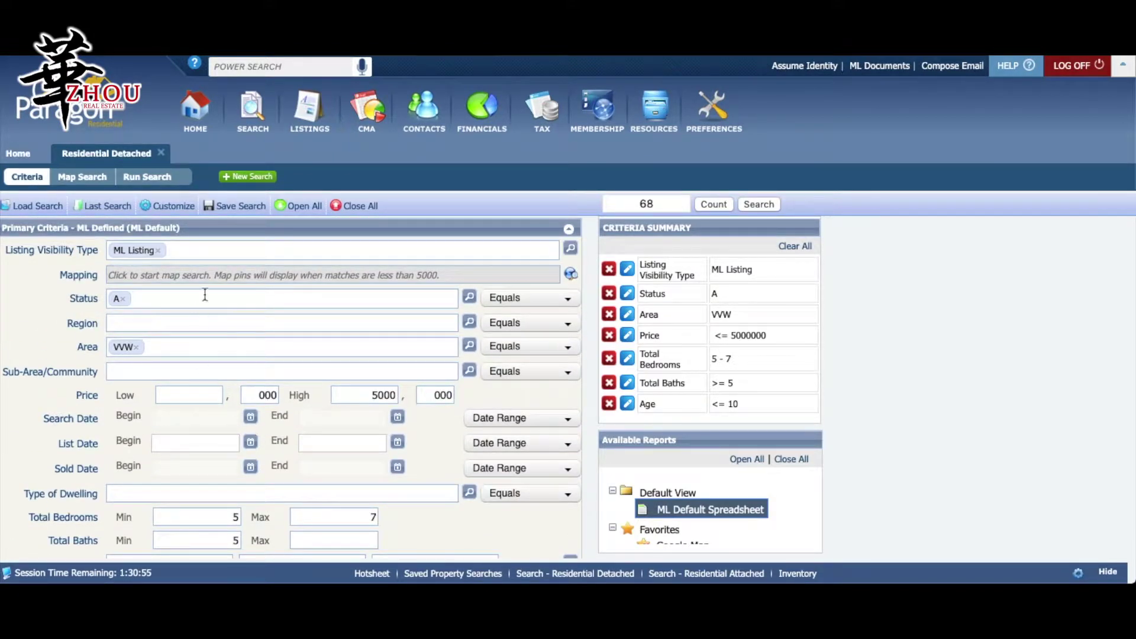
Begin saving the search for a contact via Save Search.
{"action": "left_click", "coordinate": [236, 208]}
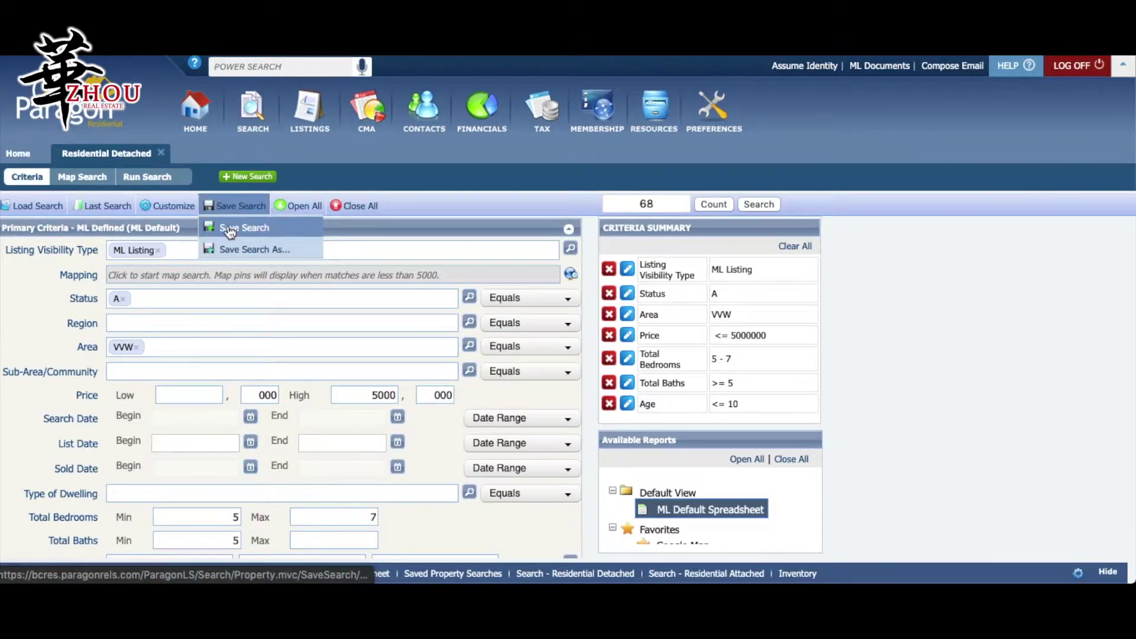
{"action": "left_click", "coordinate": [228, 231]}
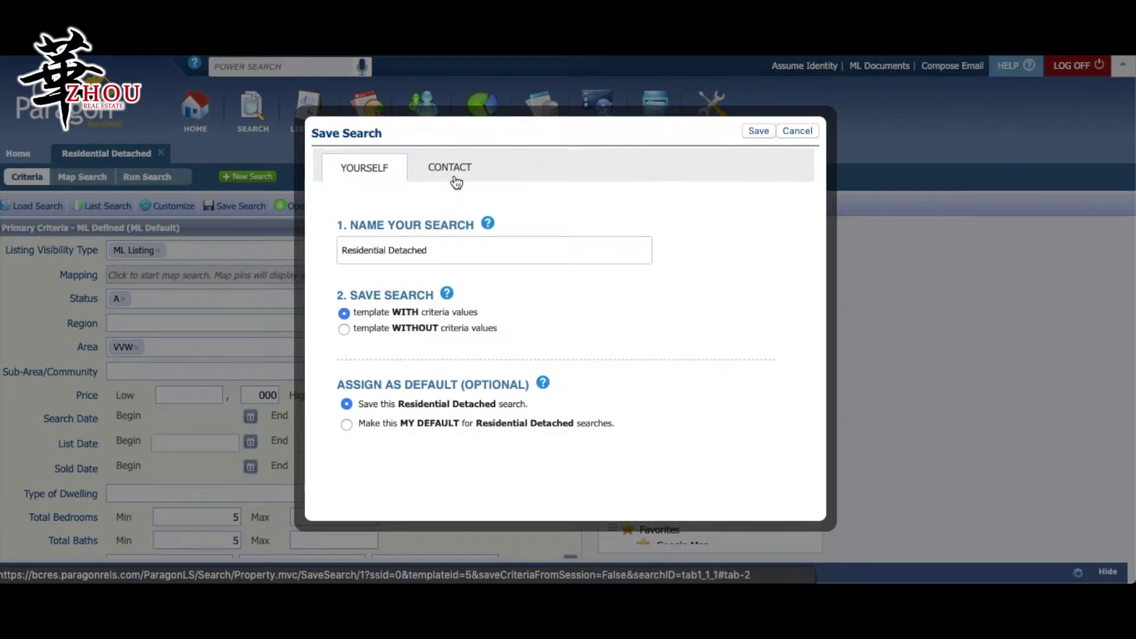
{"action": "left_click", "coordinate": [455, 171]}
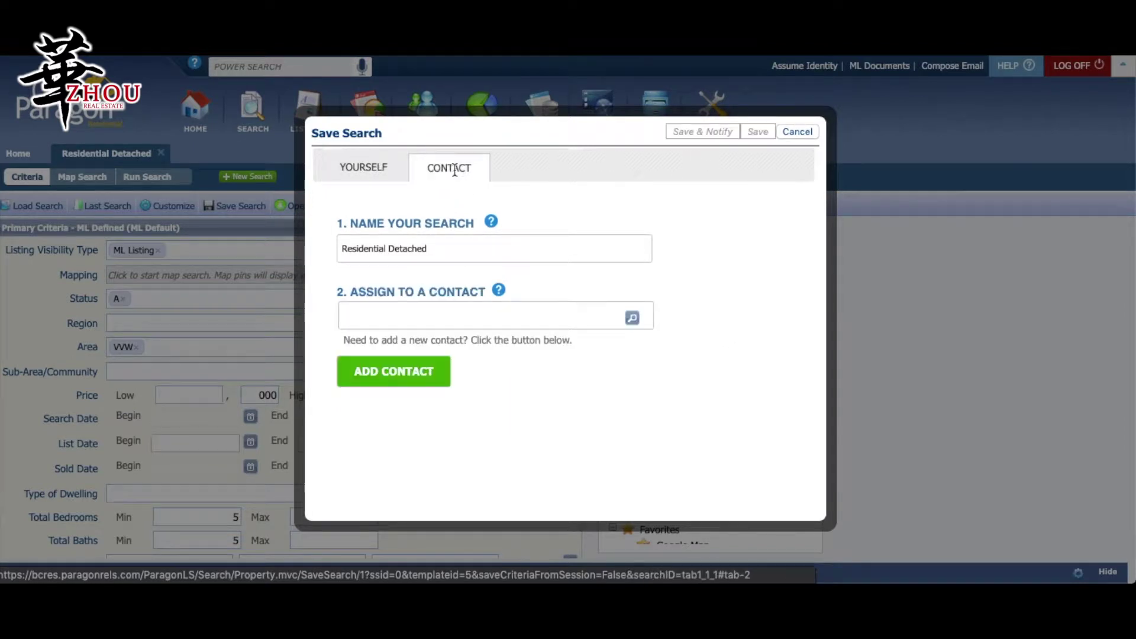
Name the search 'Vancouver West House' and assign it to the suggested client contact.
{"action": "left_click_drag", "start_coordinate": [450, 252], "coordinate": [320, 249]}
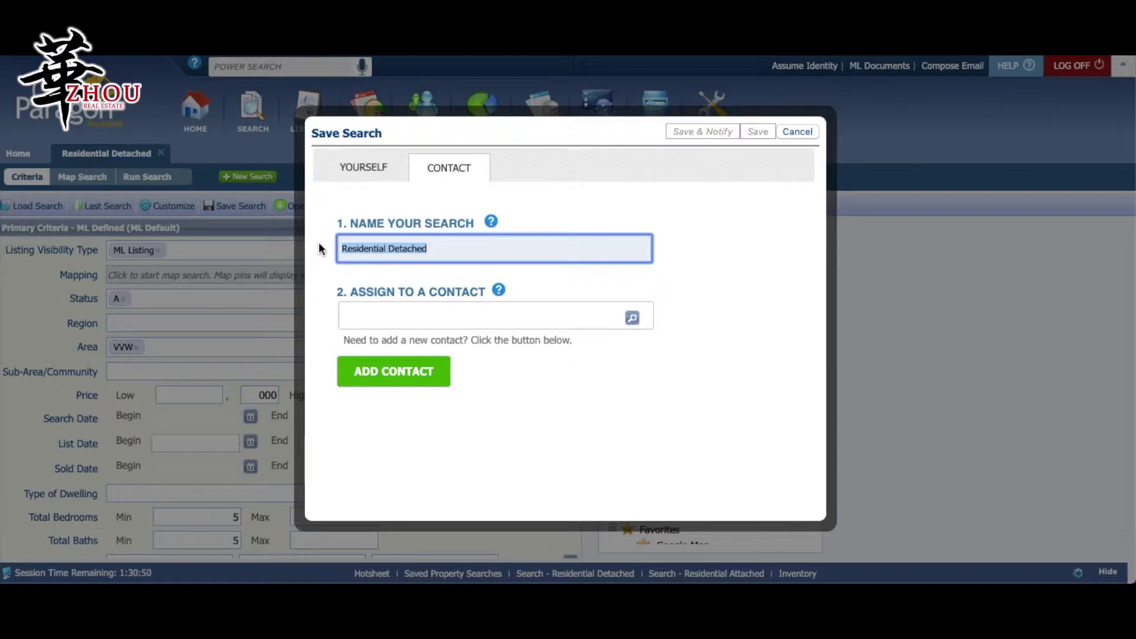
{"action": "type", "text": "van"}
{"action": "key", "text": "BackSpace"}
{"action": "key", "text": "BackSpace"}
{"action": "key", "text": "BackSpace"}
{"action": "type", "text": "Van"}
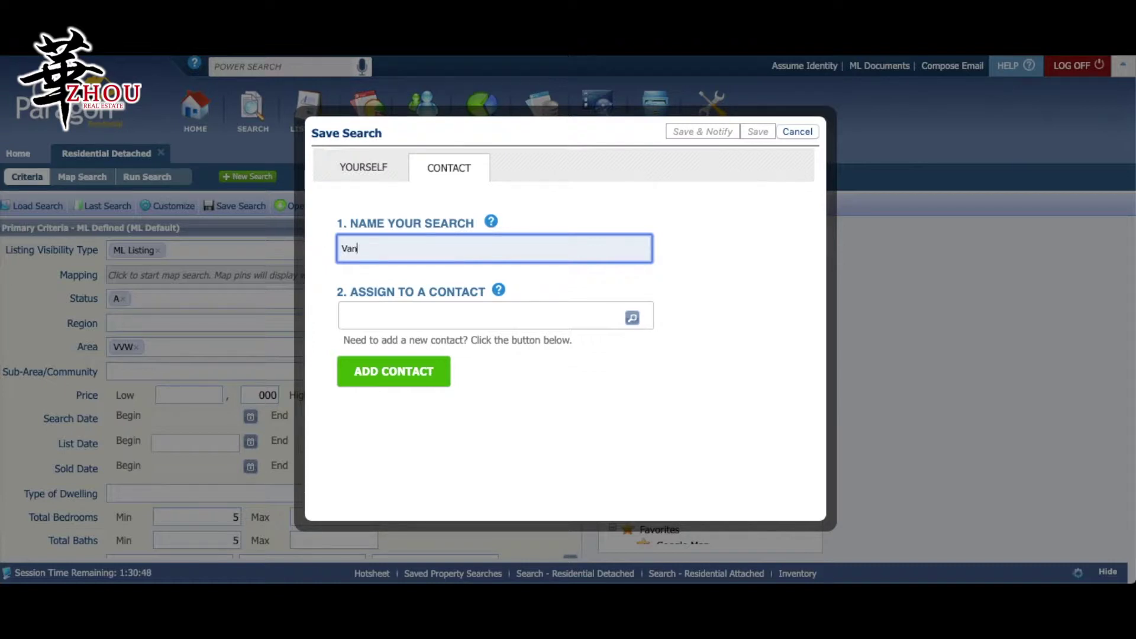
{"action": "type", "text": "couver Wes"}
{"action": "type", "text": "t House"}
{"action": "left_click", "coordinate": [383, 310]}
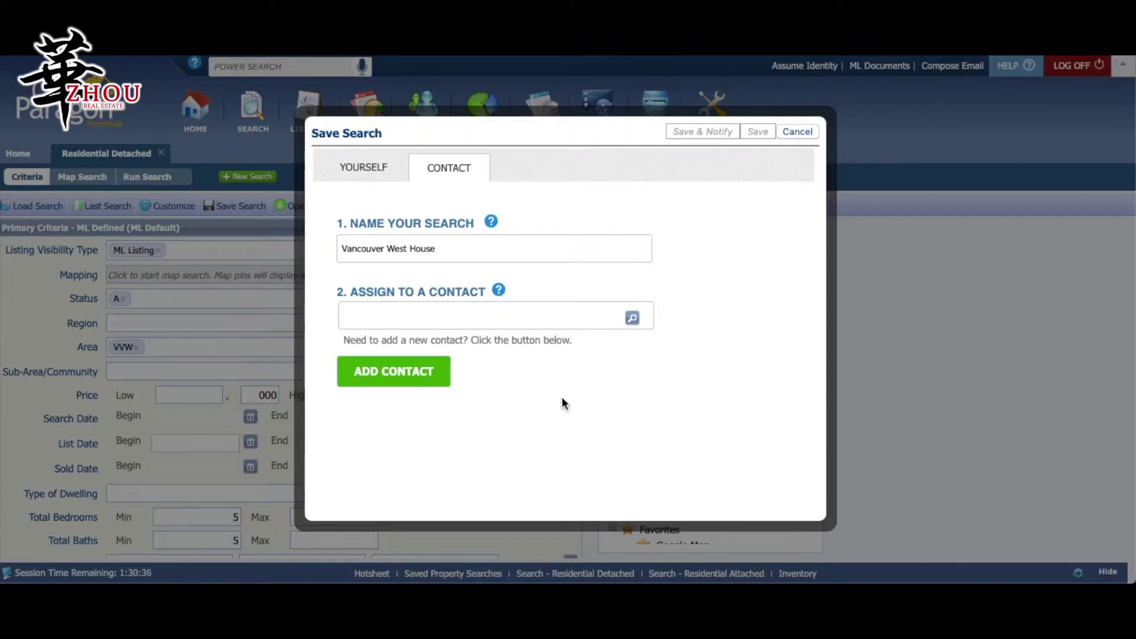
{"action": "type", "text": "charle"}
{"action": "type", "text": "s"}
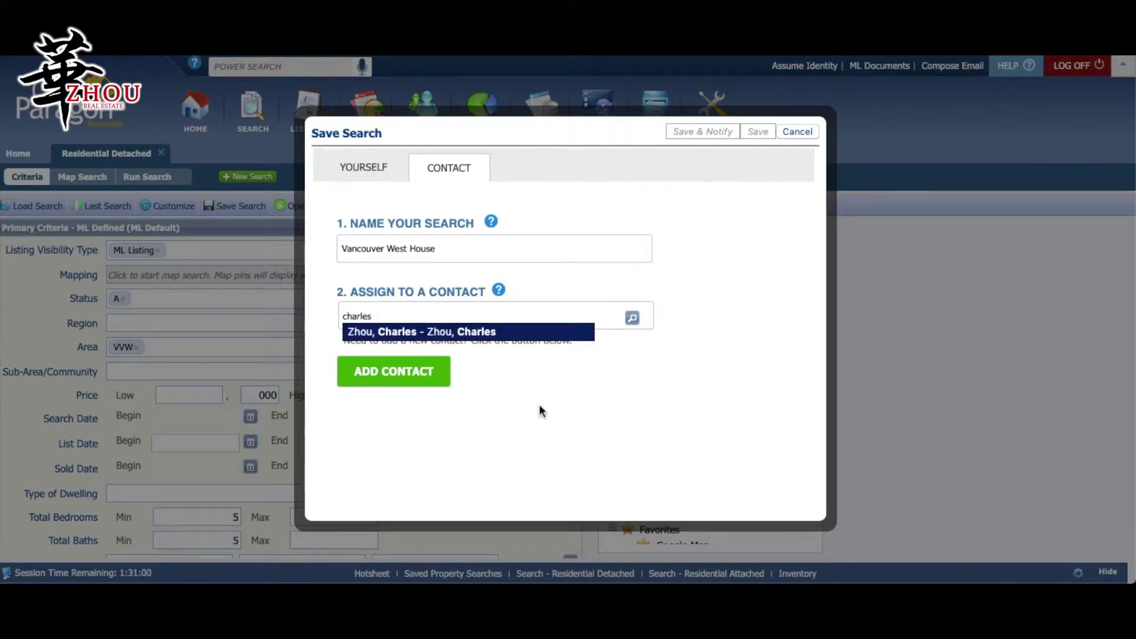
{"action": "left_click", "coordinate": [439, 333]}
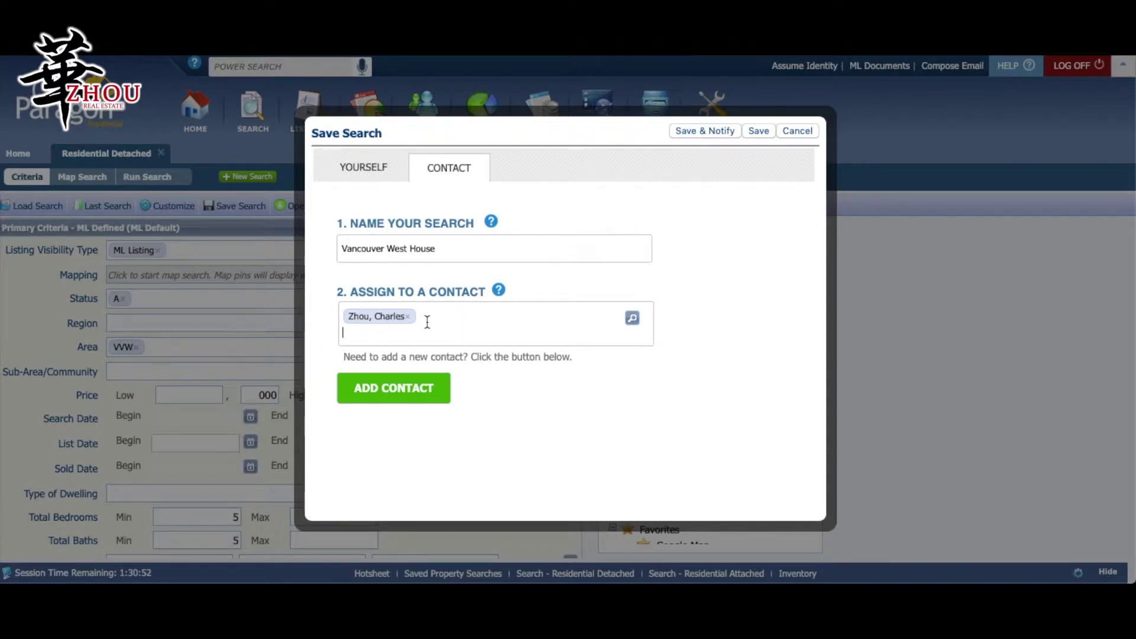
{"action": "left_click", "coordinate": [392, 396]}
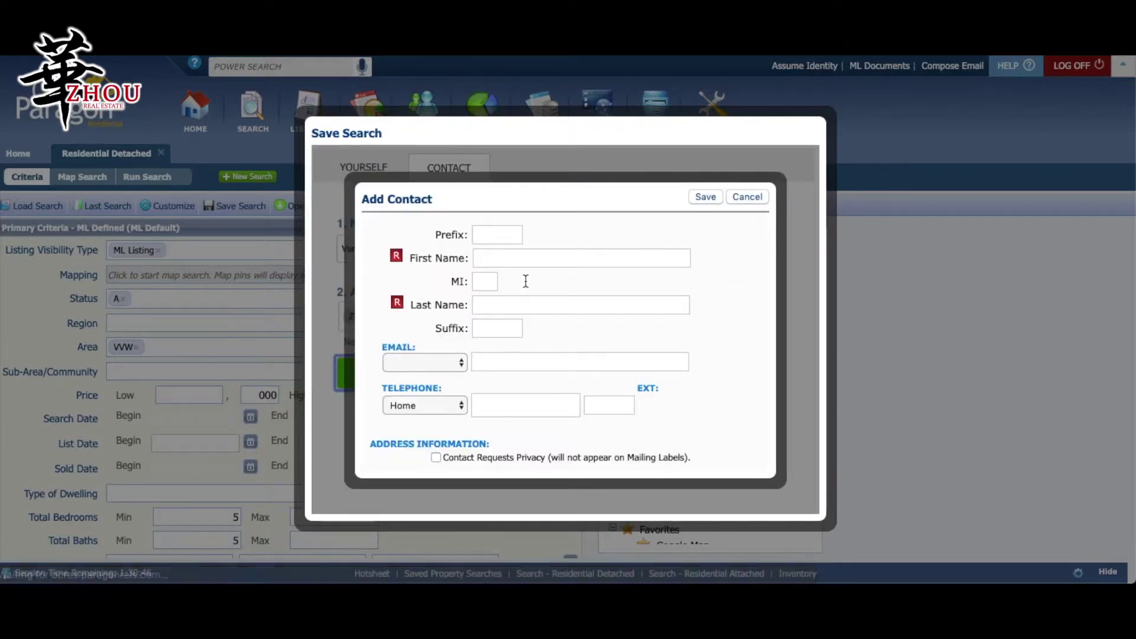
{"action": "left_click", "coordinate": [526, 258]}
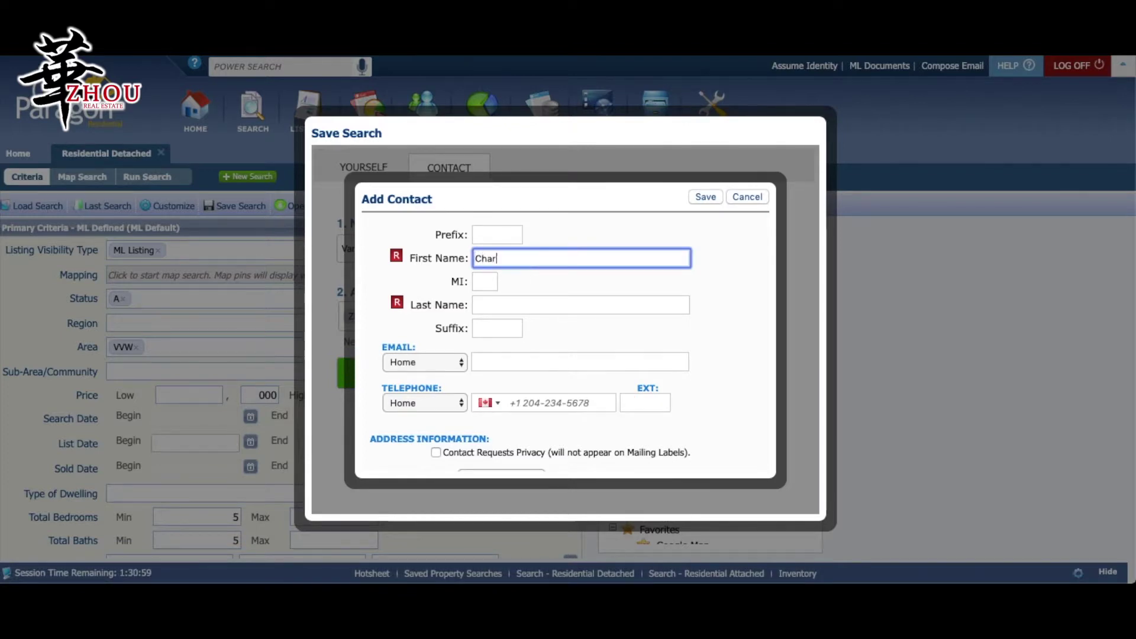
{"action": "left_click", "coordinate": [526, 305]}
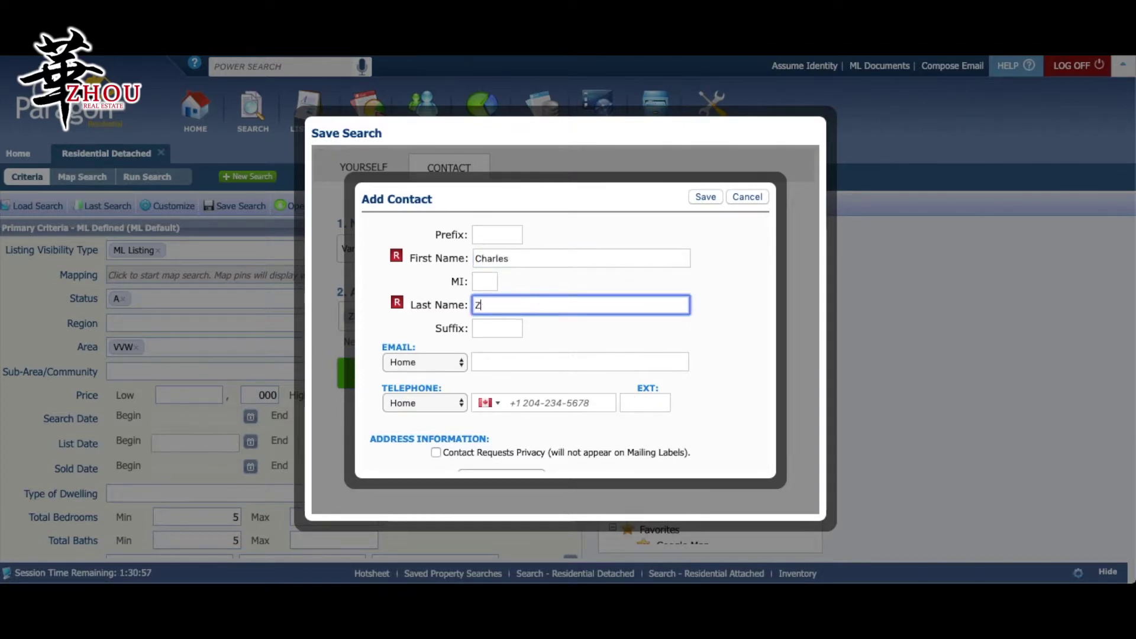
{"action": "left_click", "coordinate": [521, 355]}
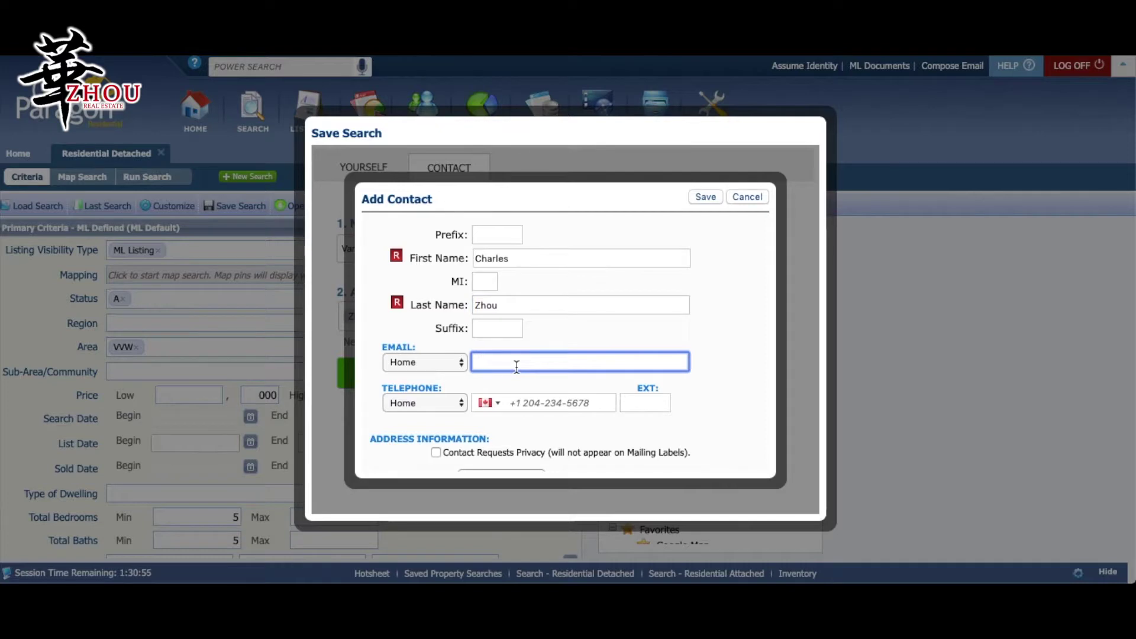
{"action": "left_click", "coordinate": [706, 198]}
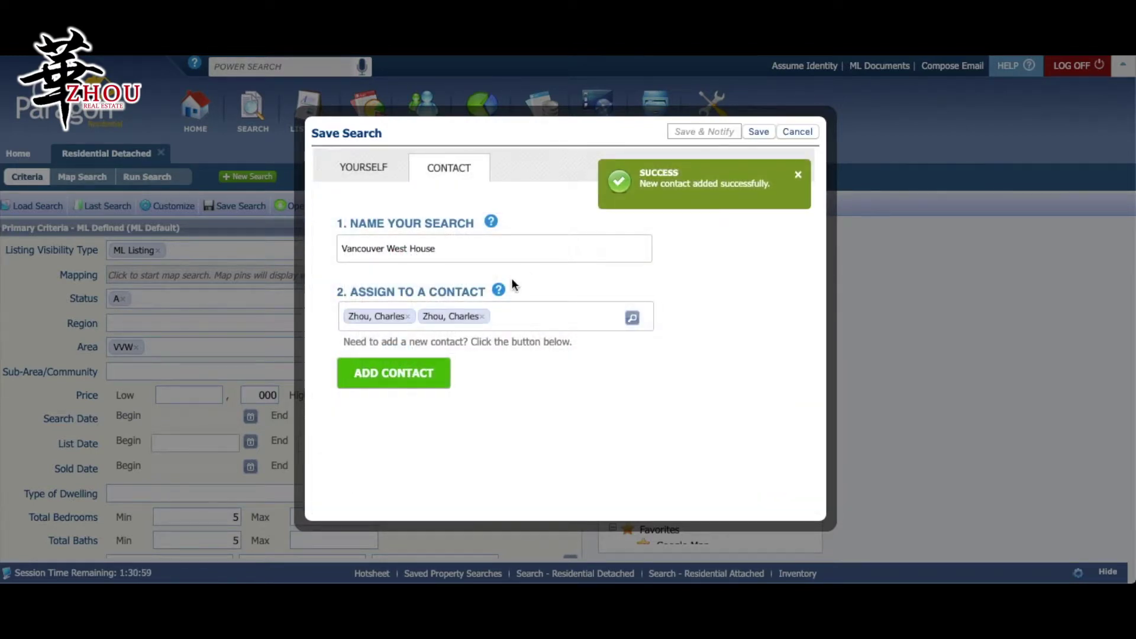
Remove the duplicate contact, then Save & Notify and confirm overwriting the existing search.
{"action": "left_click", "coordinate": [483, 317]}
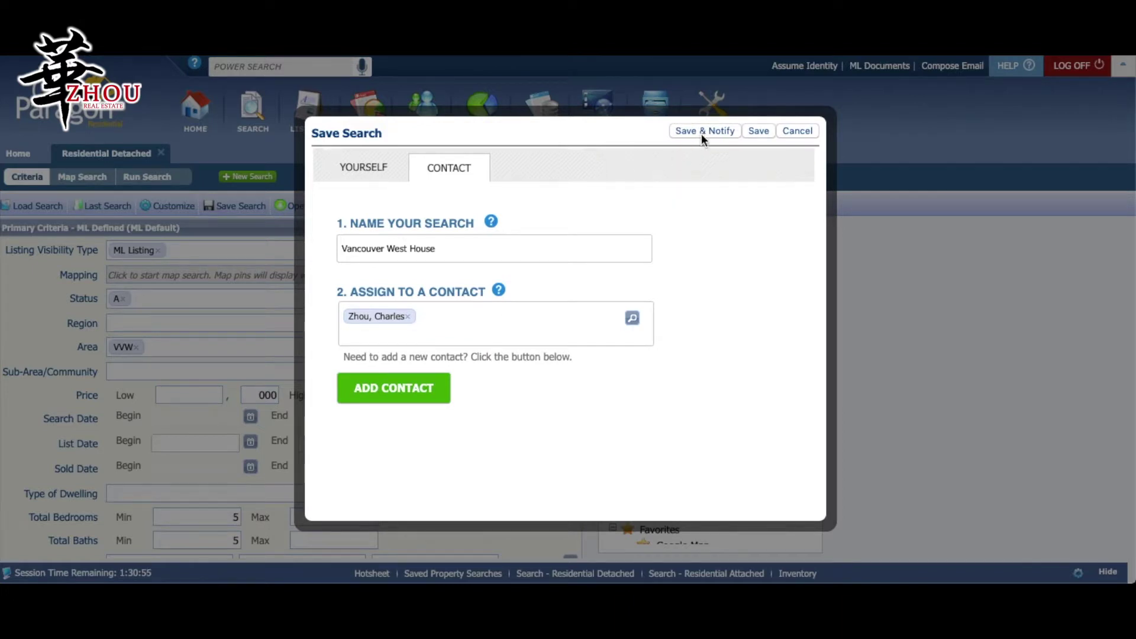
{"action": "left_click", "coordinate": [701, 132]}
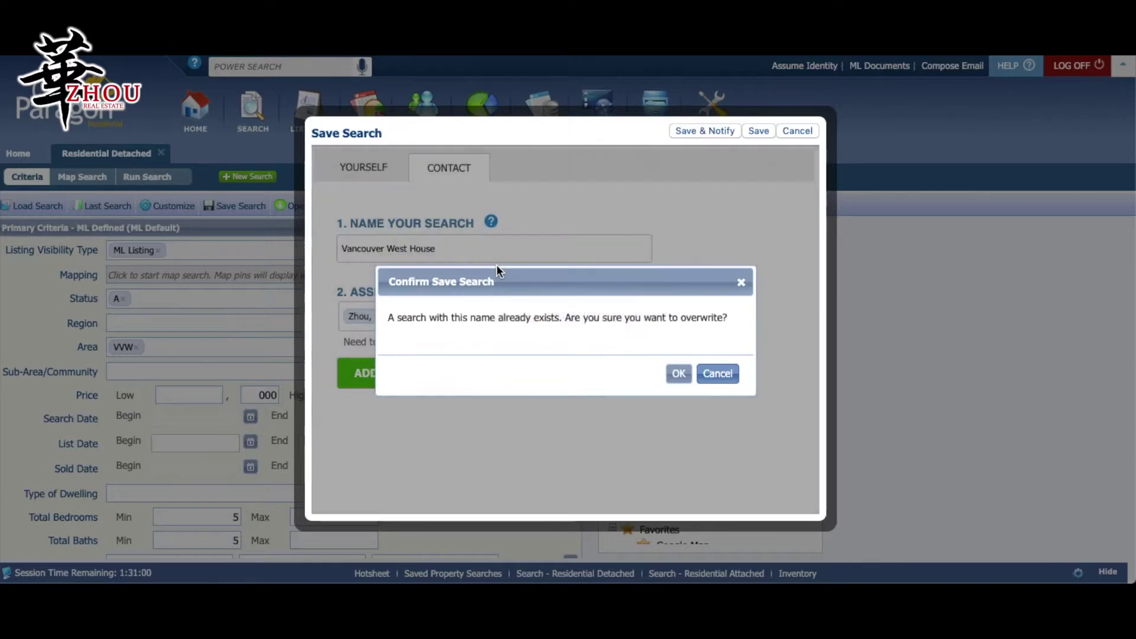
{"action": "left_click", "coordinate": [682, 377]}
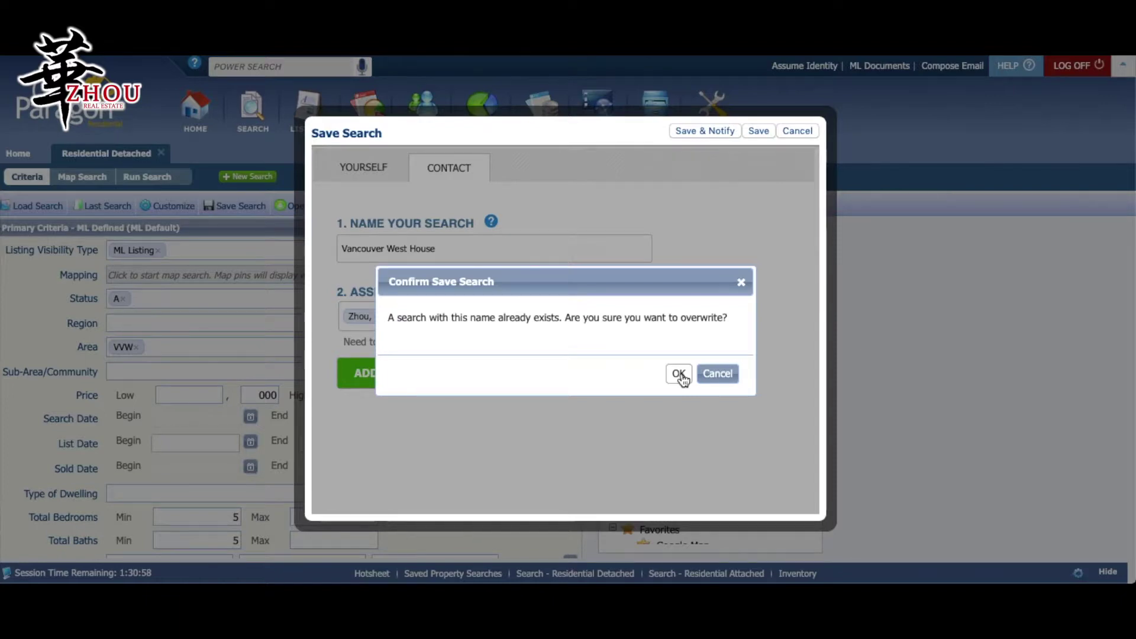
{"action": "left_click", "coordinate": [679, 374]}
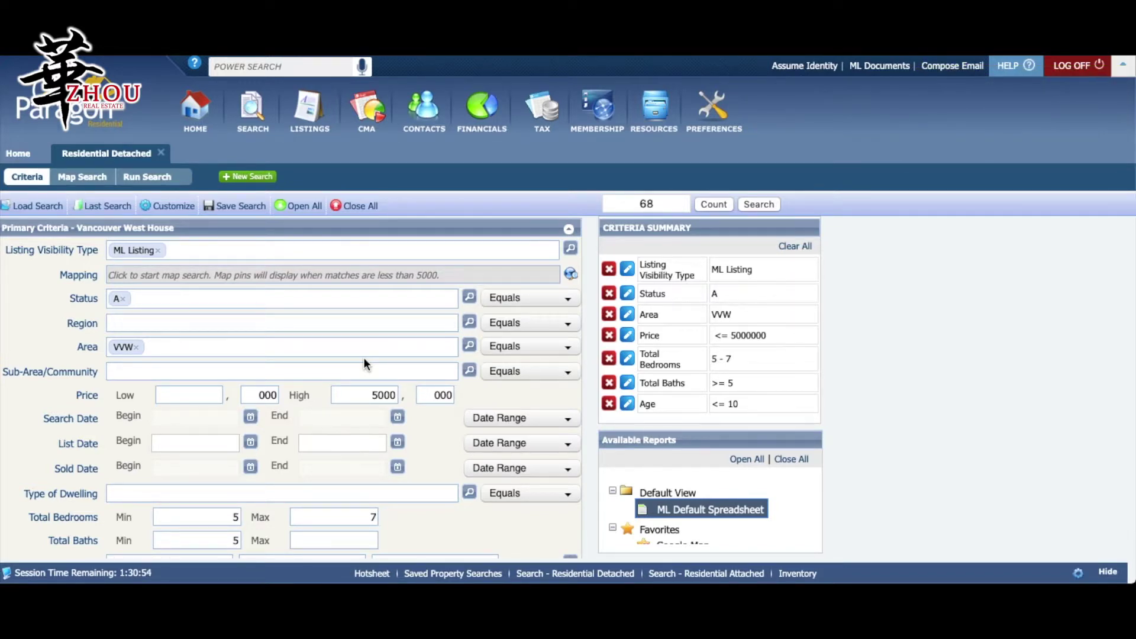
{"action": "left_click", "coordinate": [424, 111]}
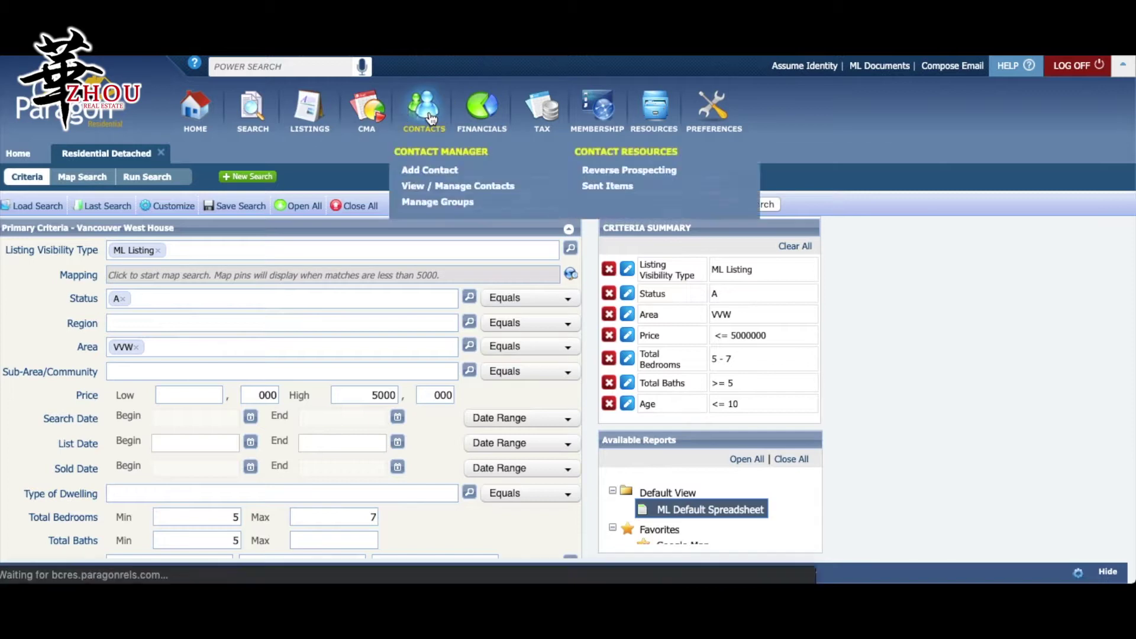
{"action": "left_click", "coordinate": [430, 187]}
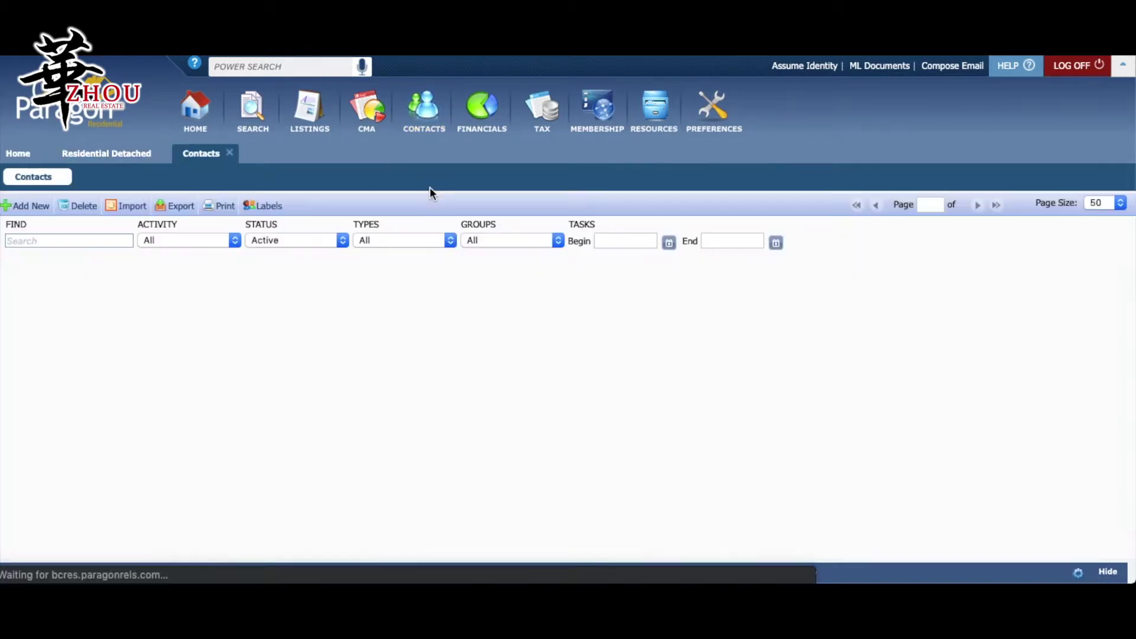
{"action": "left_click", "coordinate": [53, 240]}
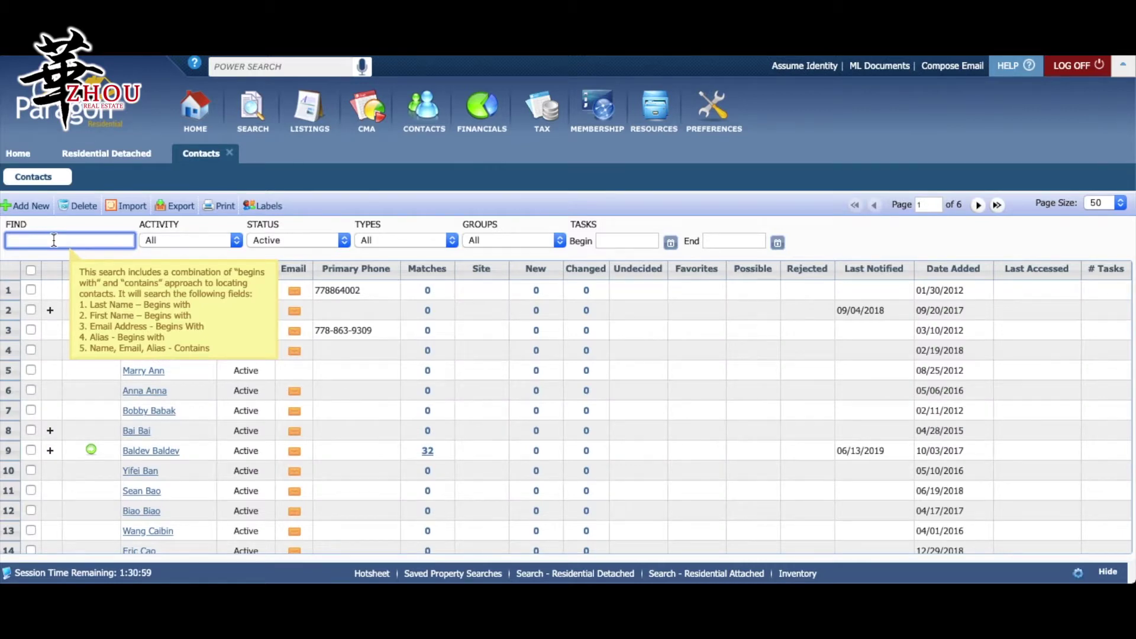
{"action": "type", "text": "v"}
{"action": "key", "text": "BackSpace"}
{"action": "type", "text": "cha"}
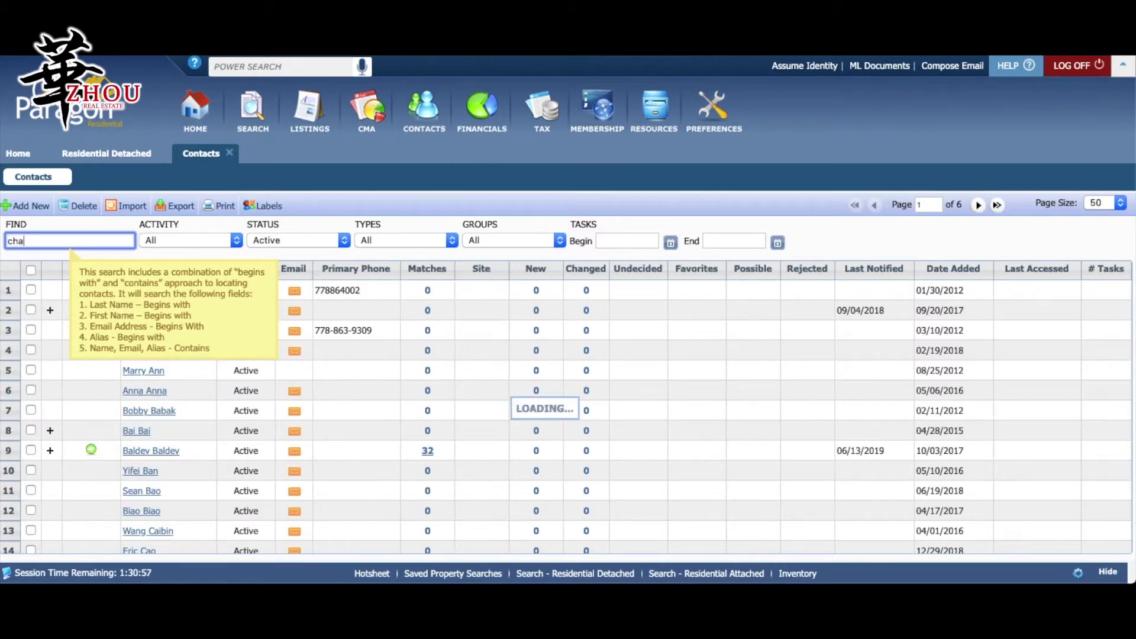
{"action": "type", "text": "rles"}
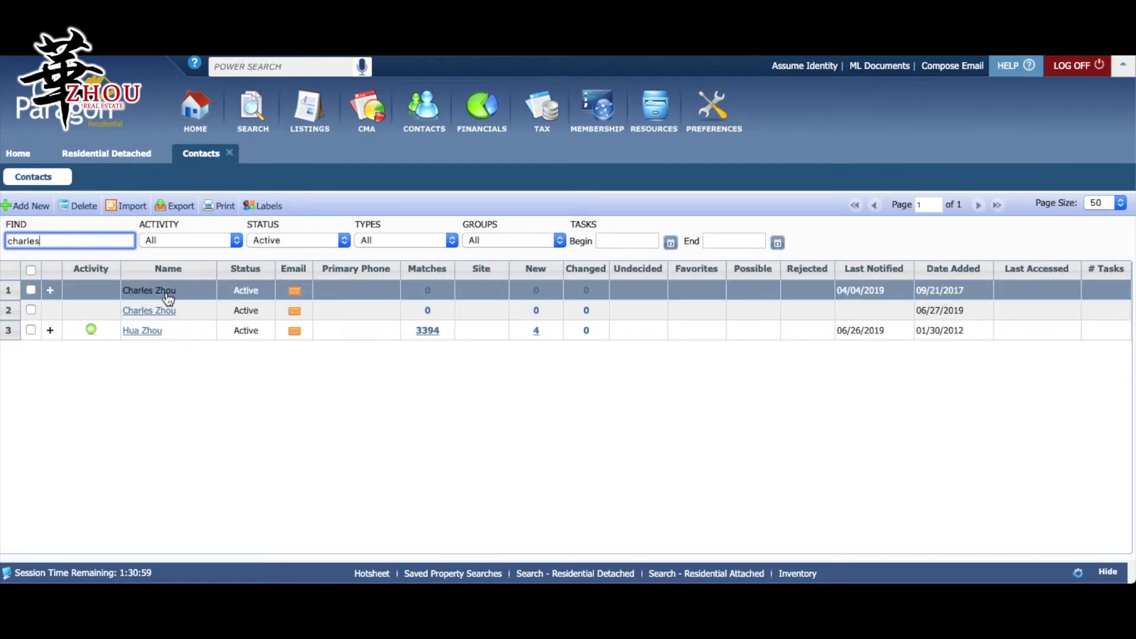
{"action": "left_click", "coordinate": [159, 294]}
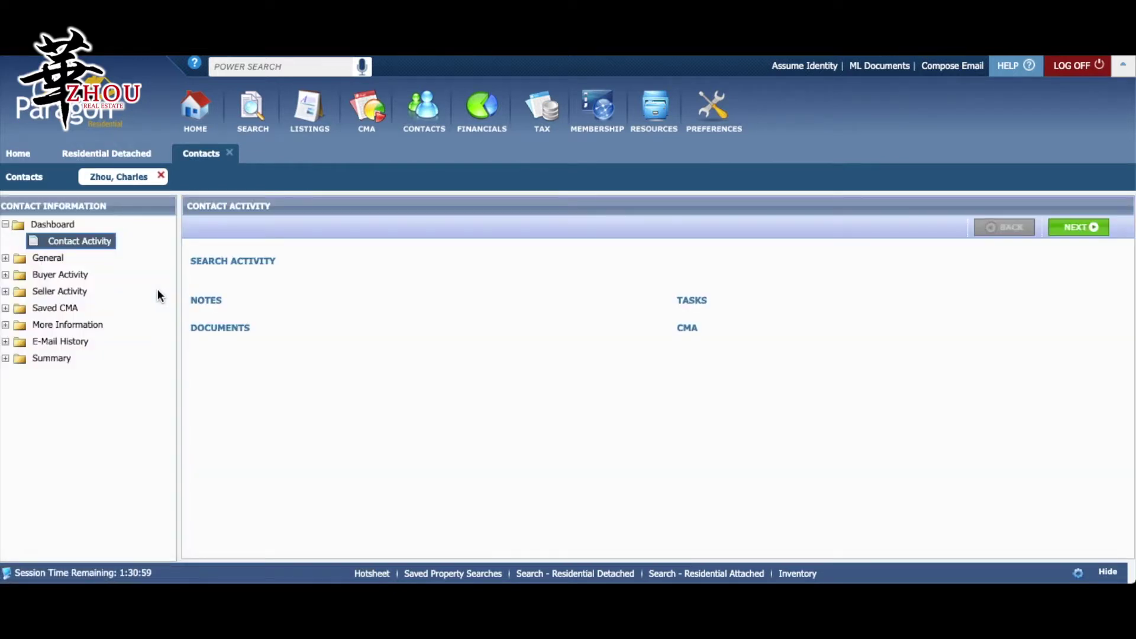
Open the Vancouver West House search under Buyer Activity and choose e-mail notification.
{"action": "left_click", "coordinate": [7, 276]}
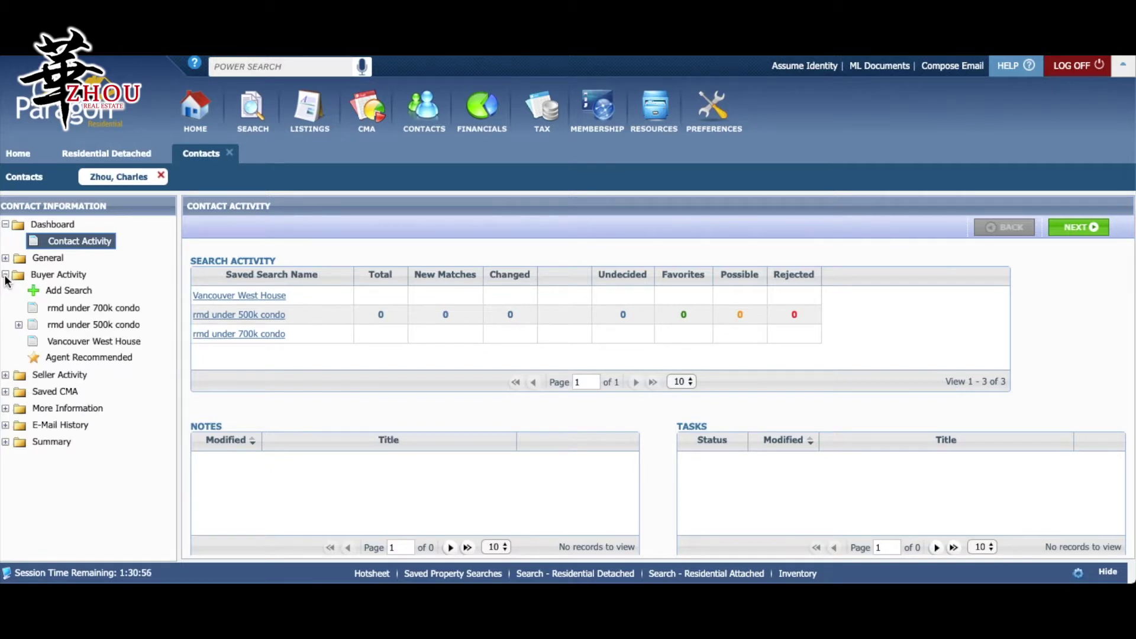
{"action": "left_click", "coordinate": [93, 341]}
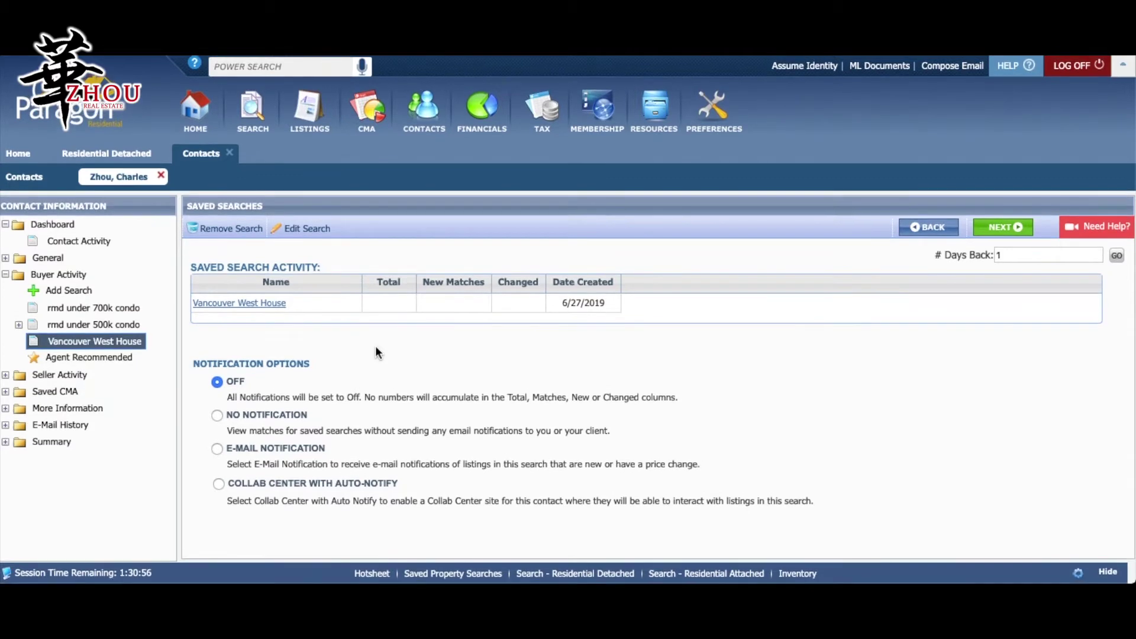
{"action": "left_click", "coordinate": [221, 447]}
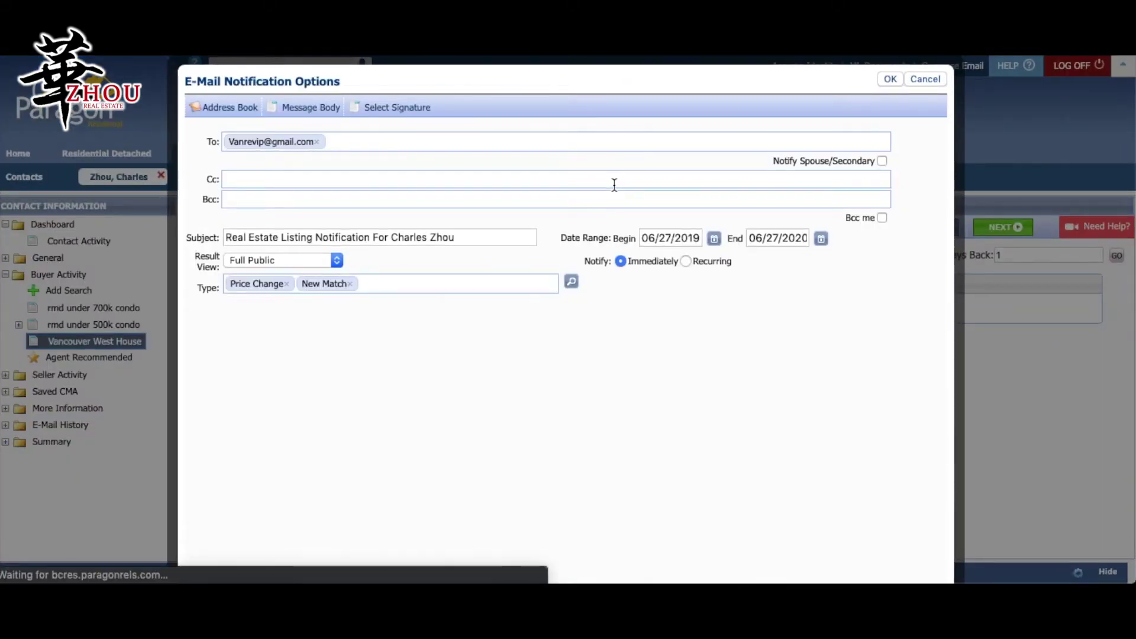
Change the email subject to 'Vancouver House for Charles' and make notifications recurring.
{"action": "left_click", "coordinate": [474, 238]}
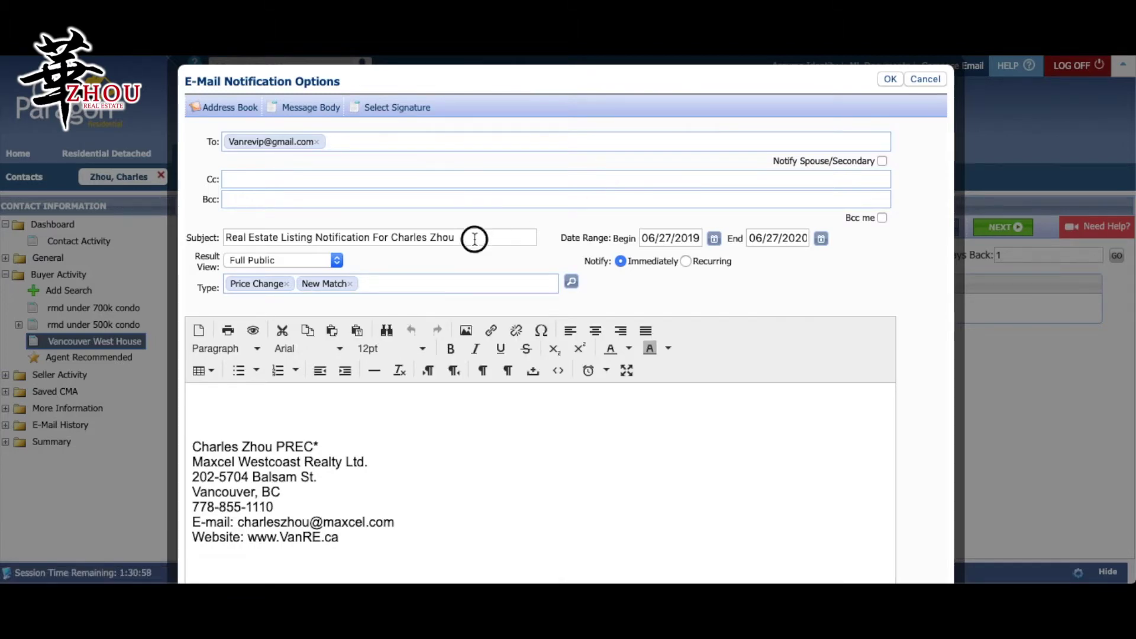
{"action": "left_click_drag", "start_coordinate": [474, 239], "coordinate": [195, 238]}
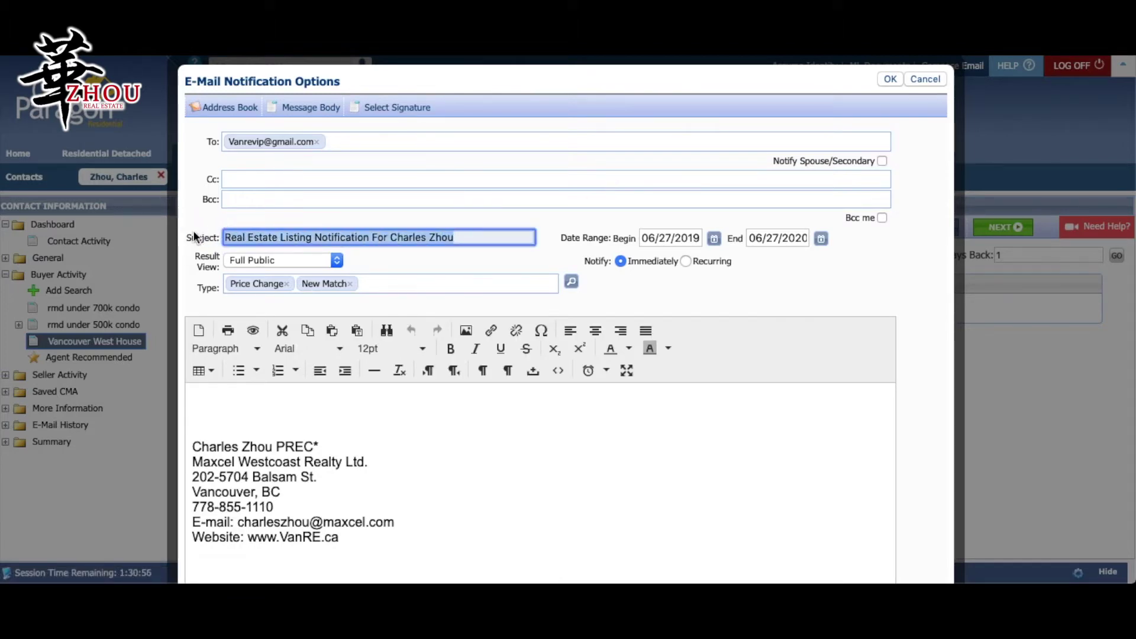
{"action": "type", "text": "Vancouver"}
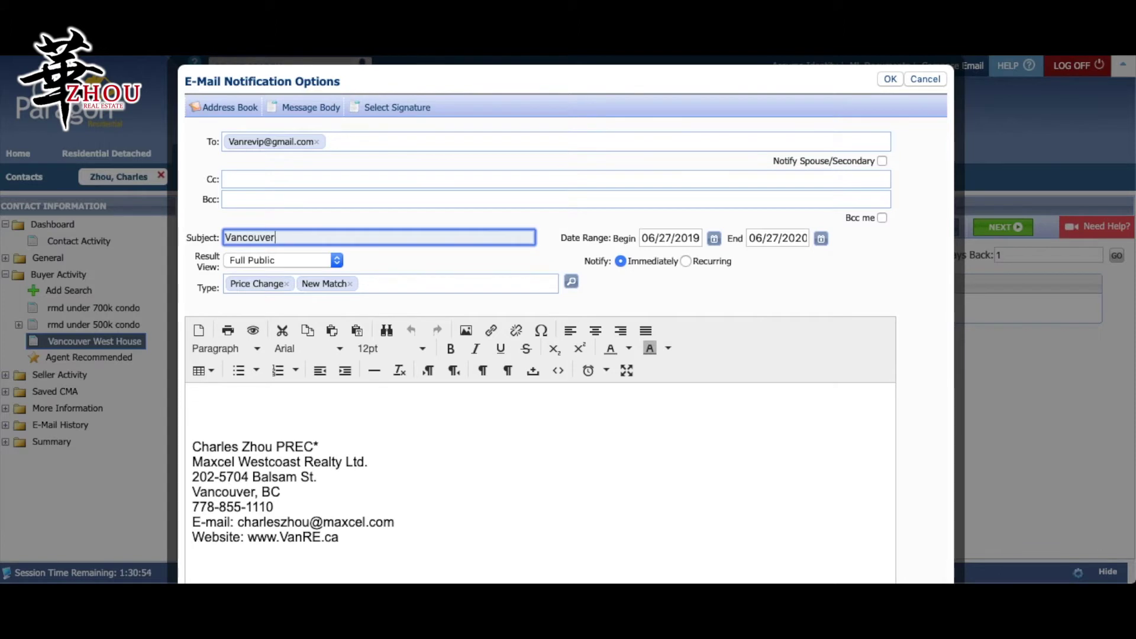
{"action": "type", "text": " House for "}
{"action": "type", "text": "Charles"}
{"action": "left_click", "coordinate": [688, 261]}
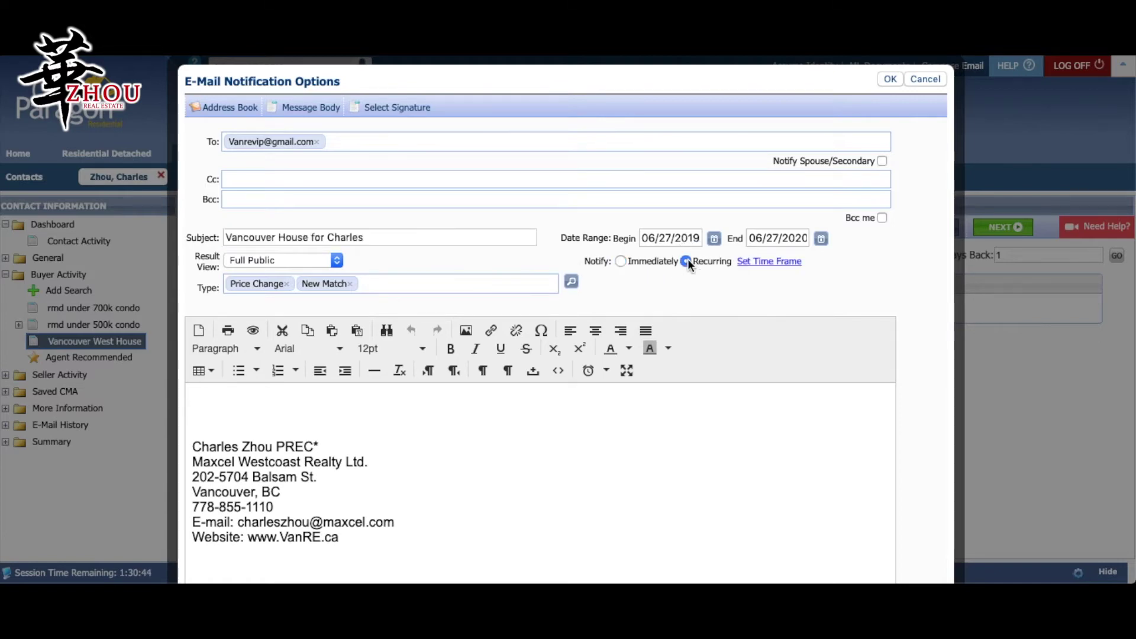
{"action": "left_click", "coordinate": [769, 262]}
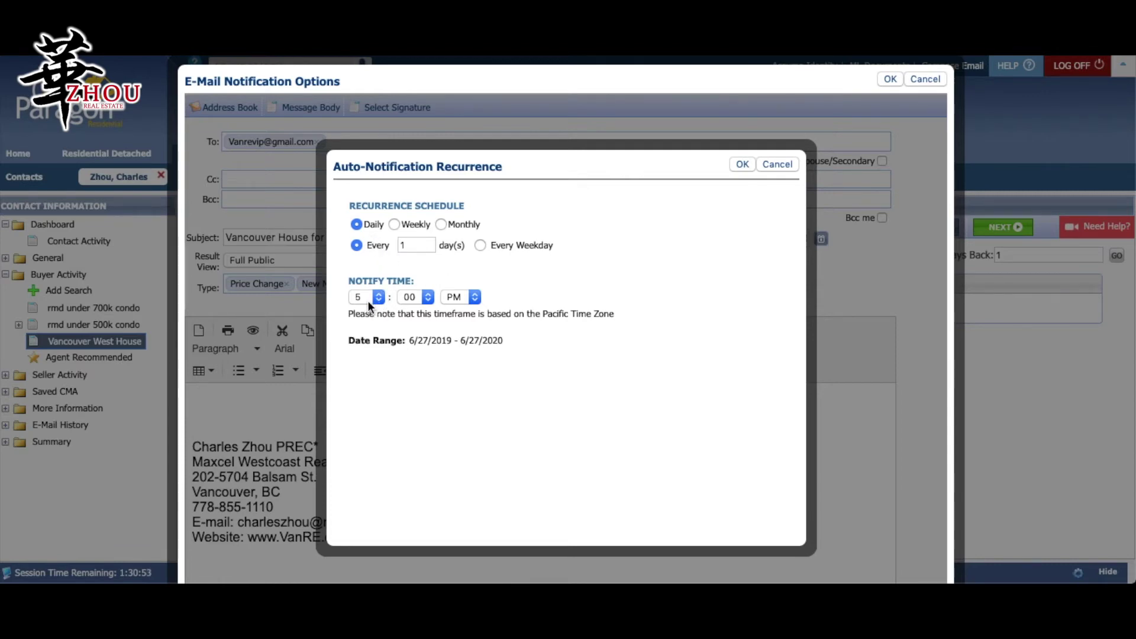
Accept the daily 5:00 PM schedule and confirm the e-mail notification options.
{"action": "left_click", "coordinate": [744, 164]}
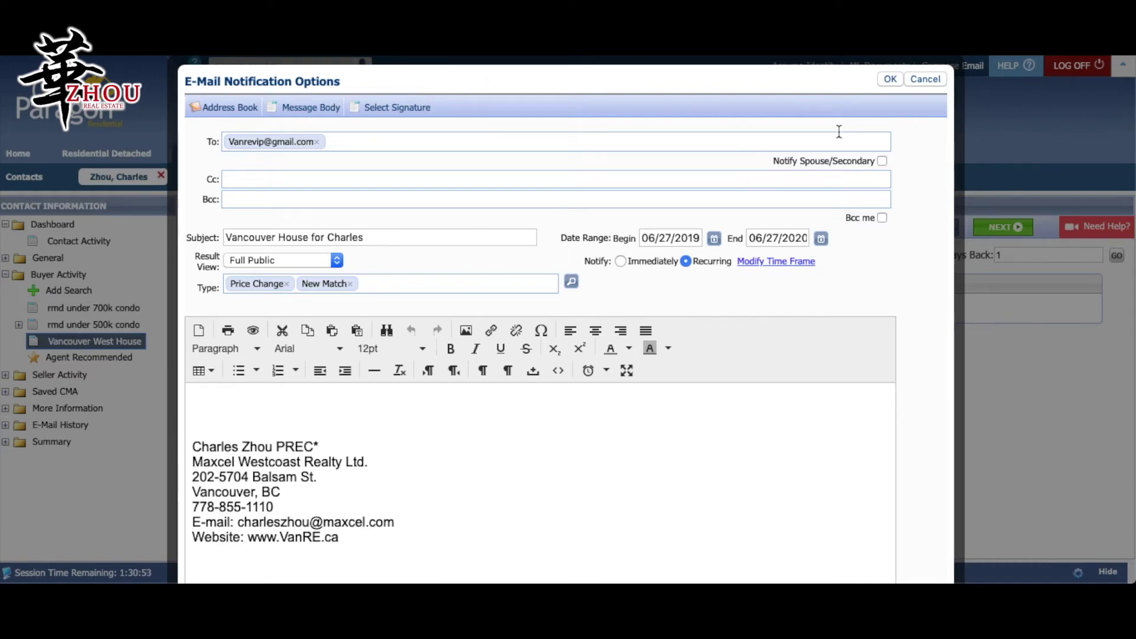
{"action": "left_click", "coordinate": [889, 80]}
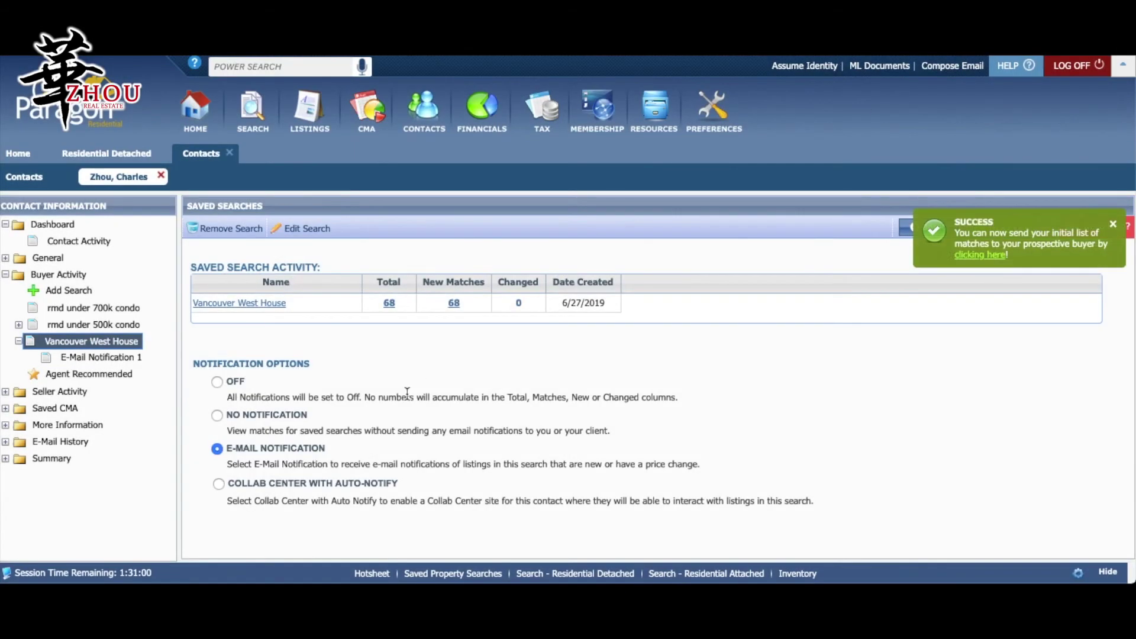